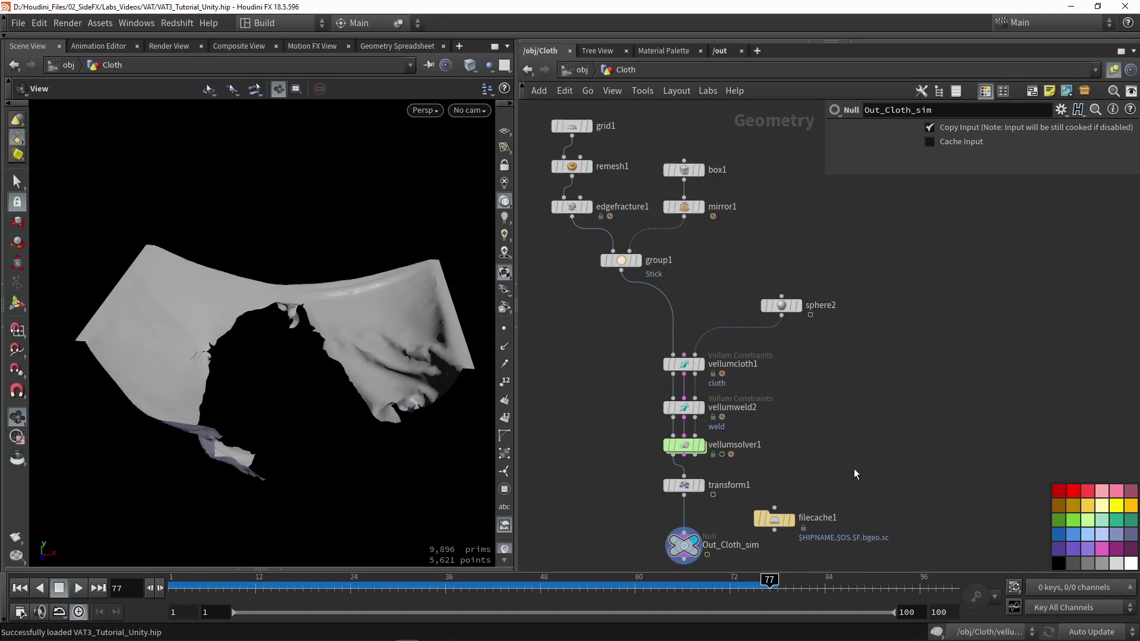
- Play back the cloth simulation and view the tearing cloth from another angle
key(Up)
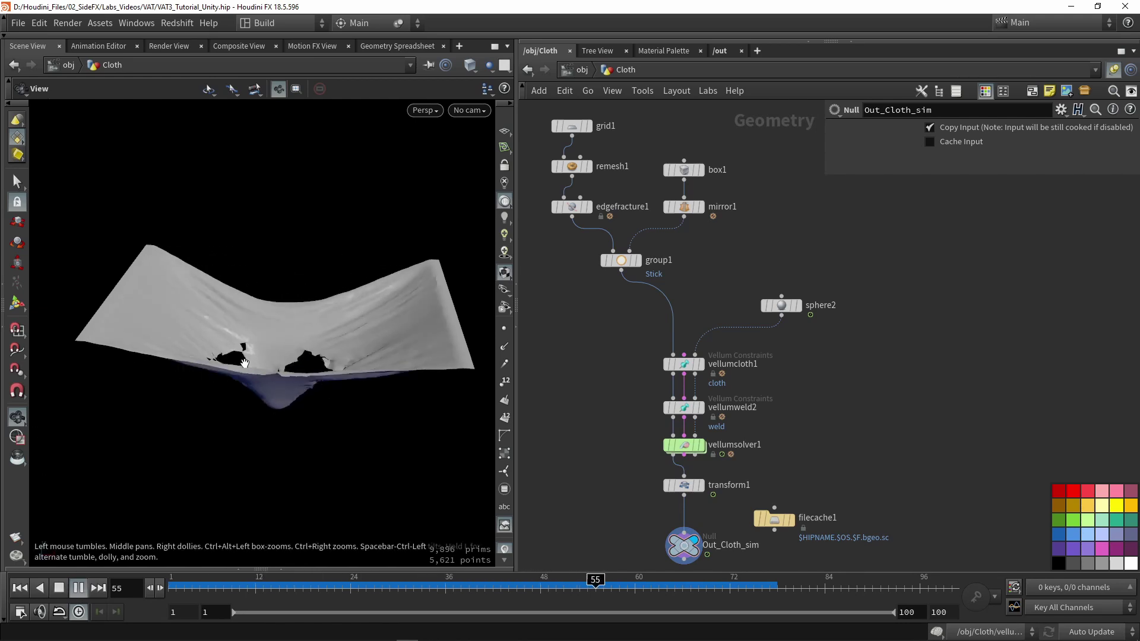
key(Up)
drag(233, 380, 261, 326)
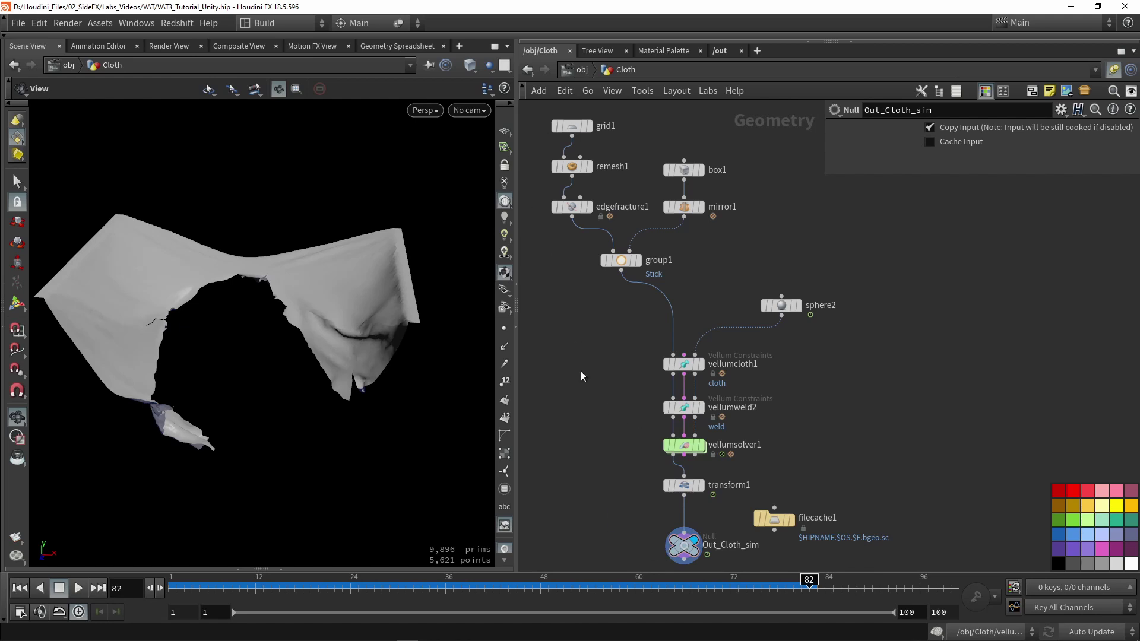
- Display the grid1 and remesh1 nodes in turn, viewing the remeshed grid in wireframe
click(587, 126)
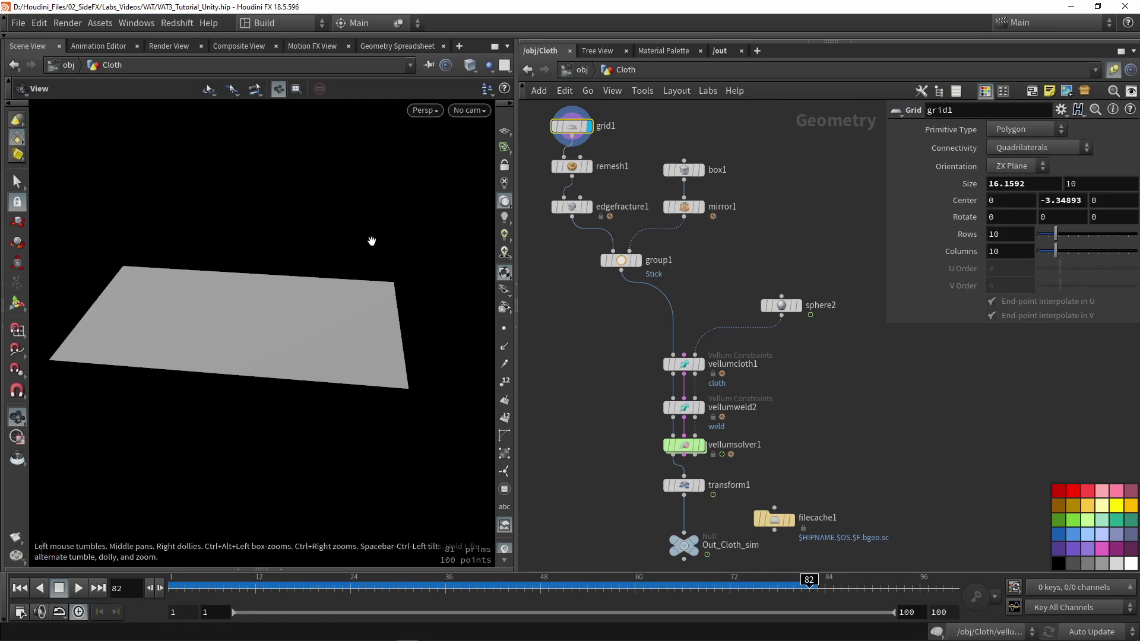
click(587, 166)
click(585, 168)
key(w)
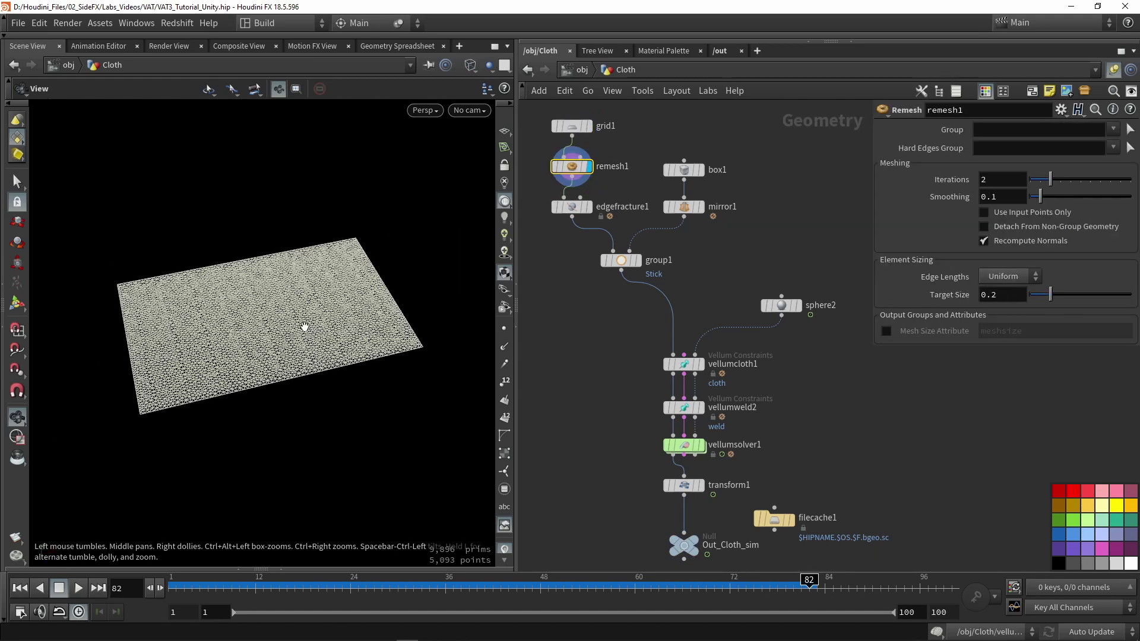
- Examine the fractured pieces of edgefracture1 and the Stick point group of group1, returning the viewport to shaded display
click(589, 207)
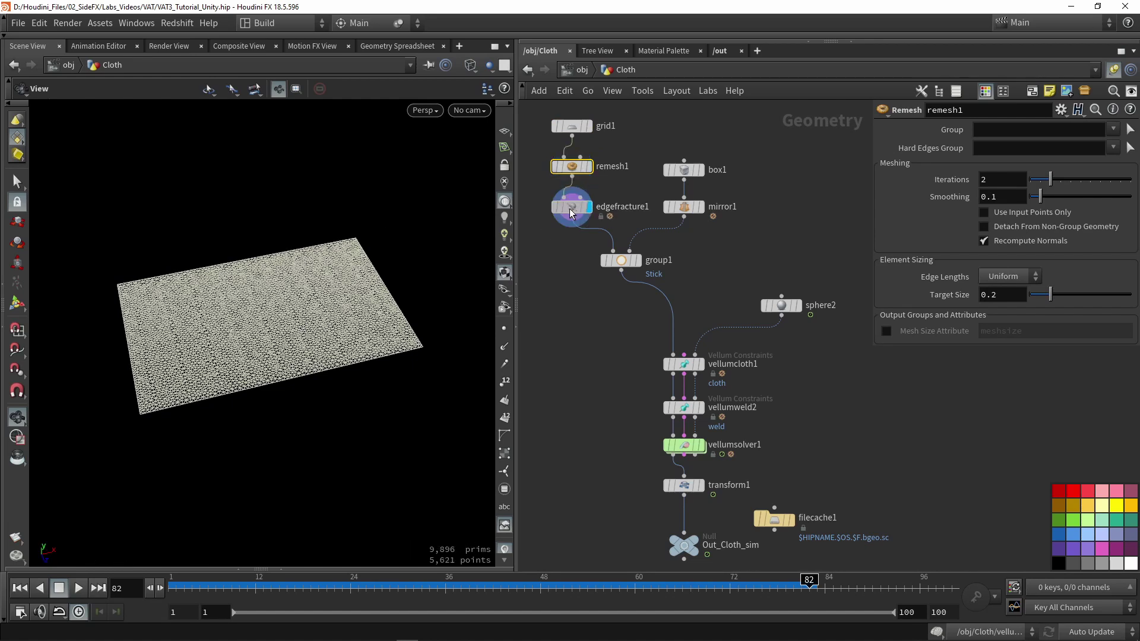
click(571, 207)
click(1125, 208)
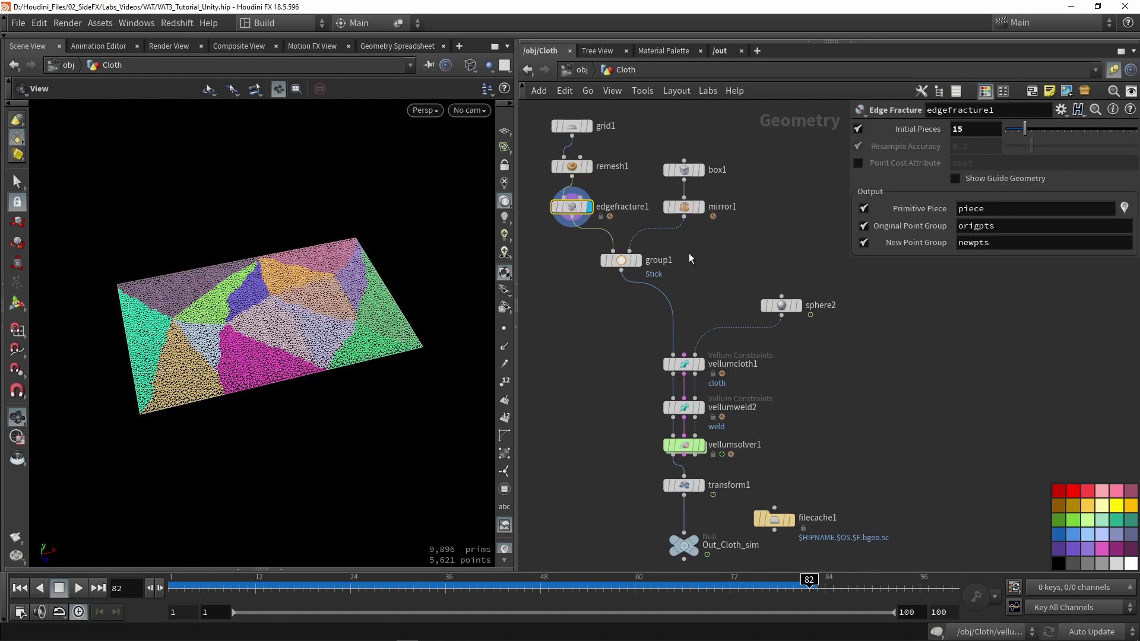
drag(250, 279, 133, 303)
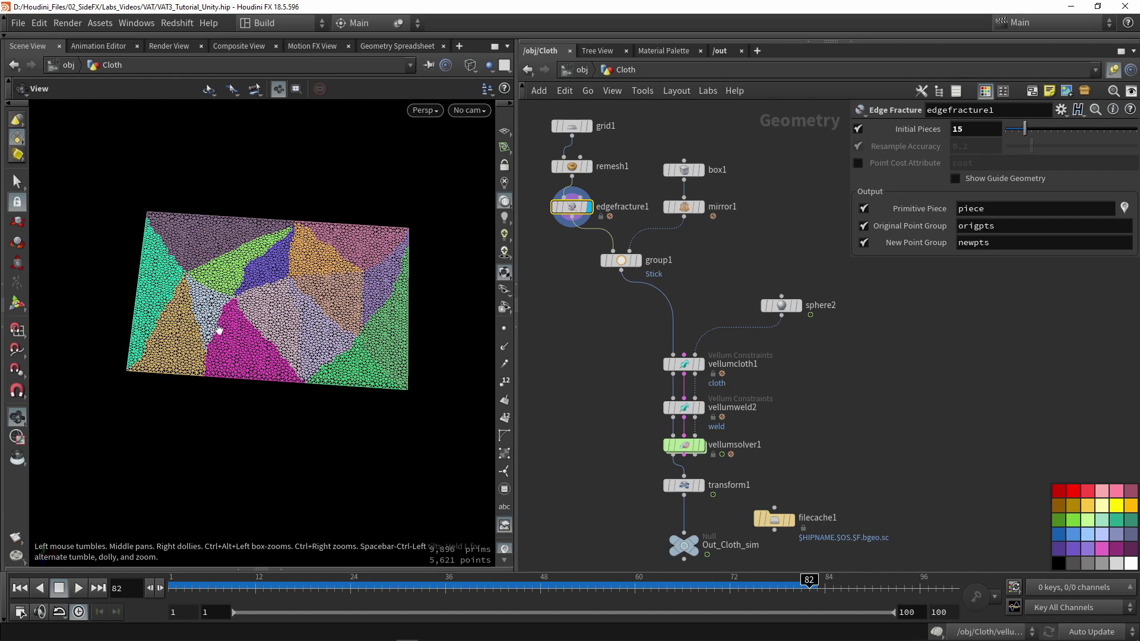
scroll(219, 328, up, 3)
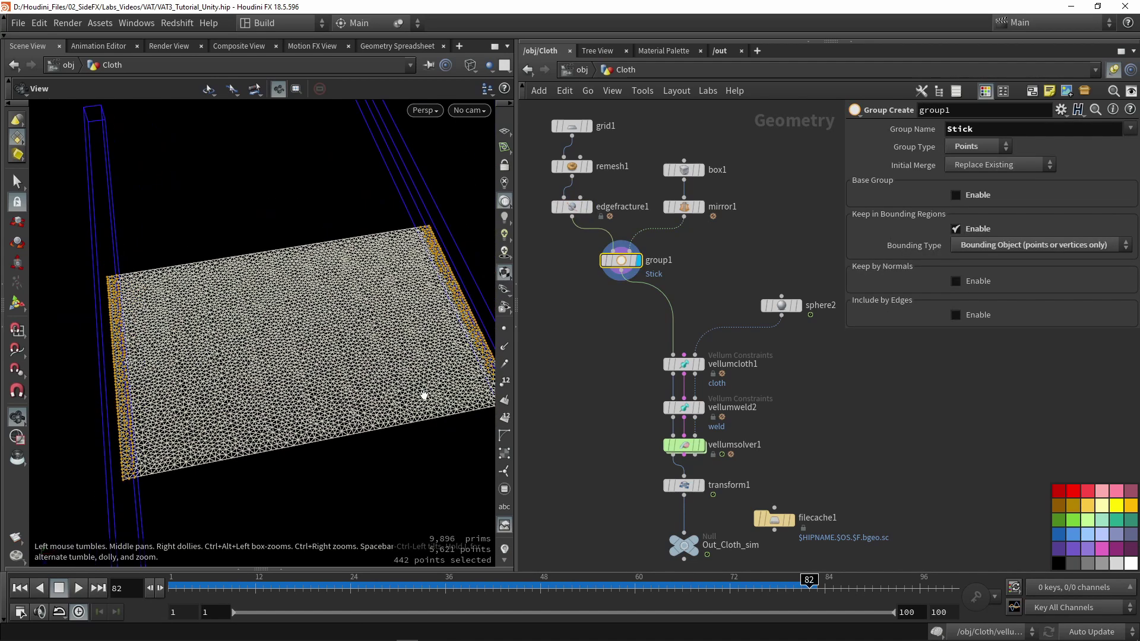
key(w)
drag(390, 356, 292, 279)
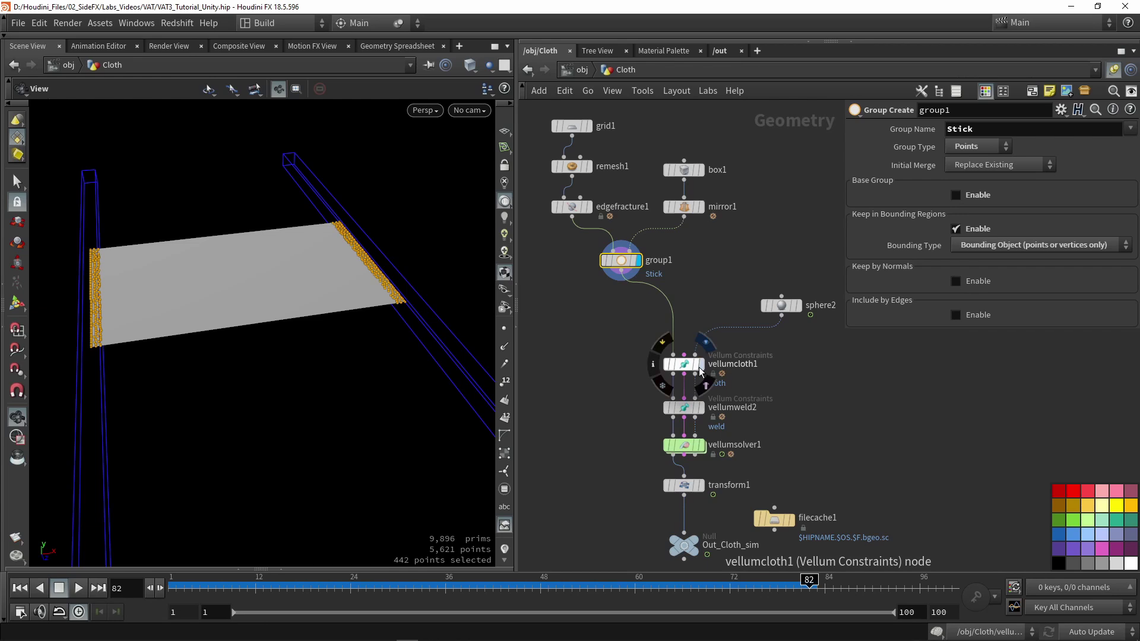
- Examine the pinning settings of vellumcloth1 and the weld seams and breaking threshold of vellumweld2
click(683, 369)
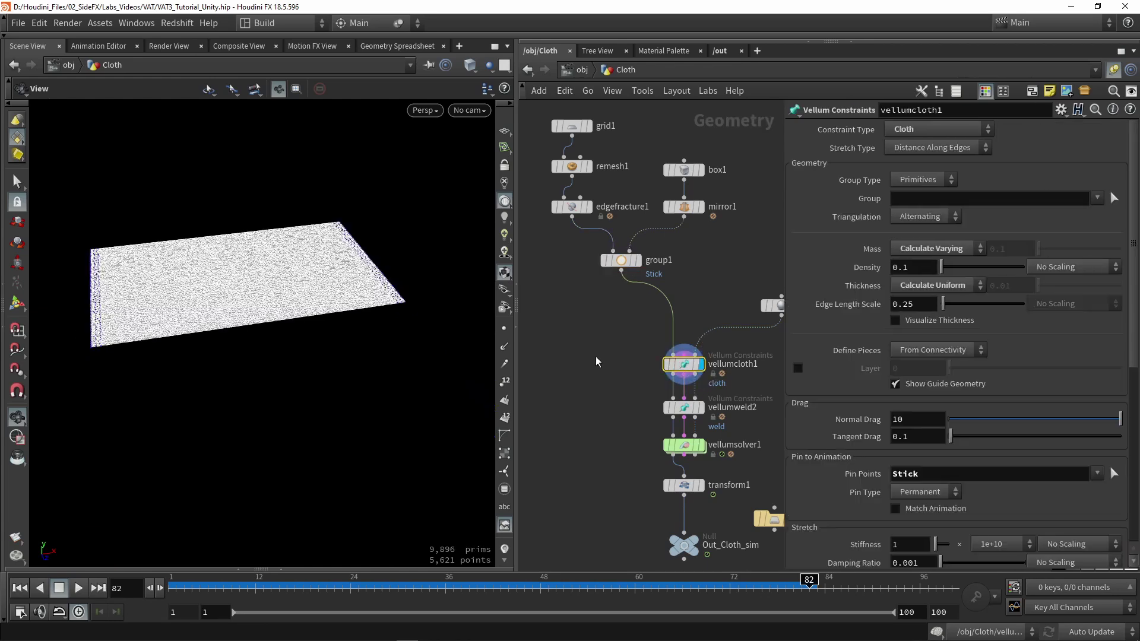
scroll(249, 295, up, 4)
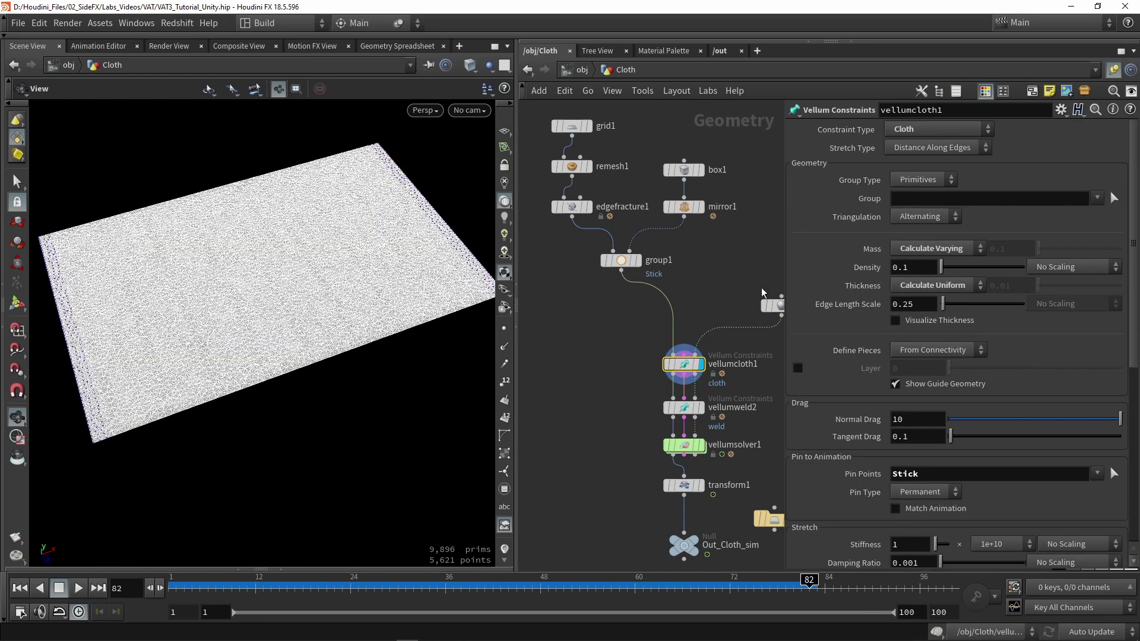
scroll(822, 287, down, 3)
scroll(822, 287, down, 1)
middle_drag(596, 387, 567, 294)
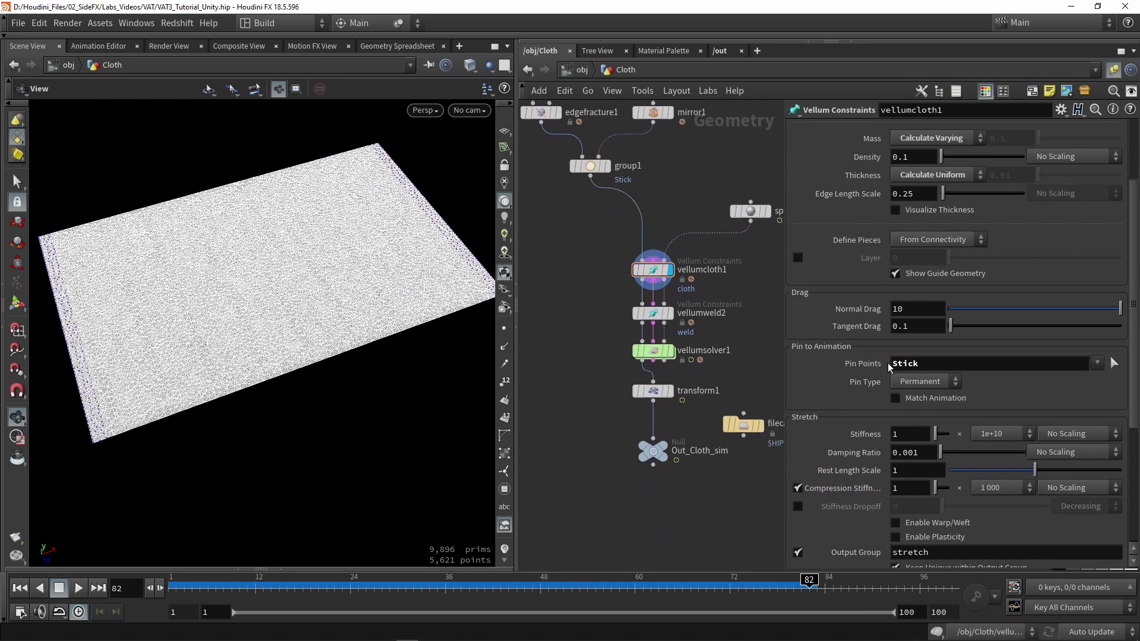
click(653, 314)
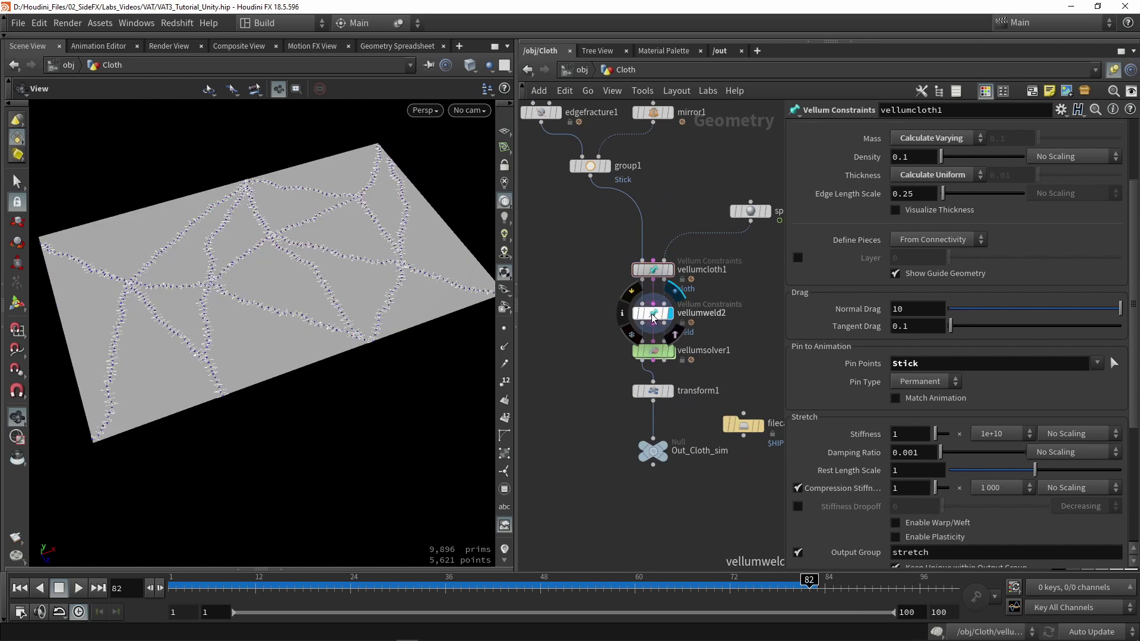
scroll(845, 371, down, 5)
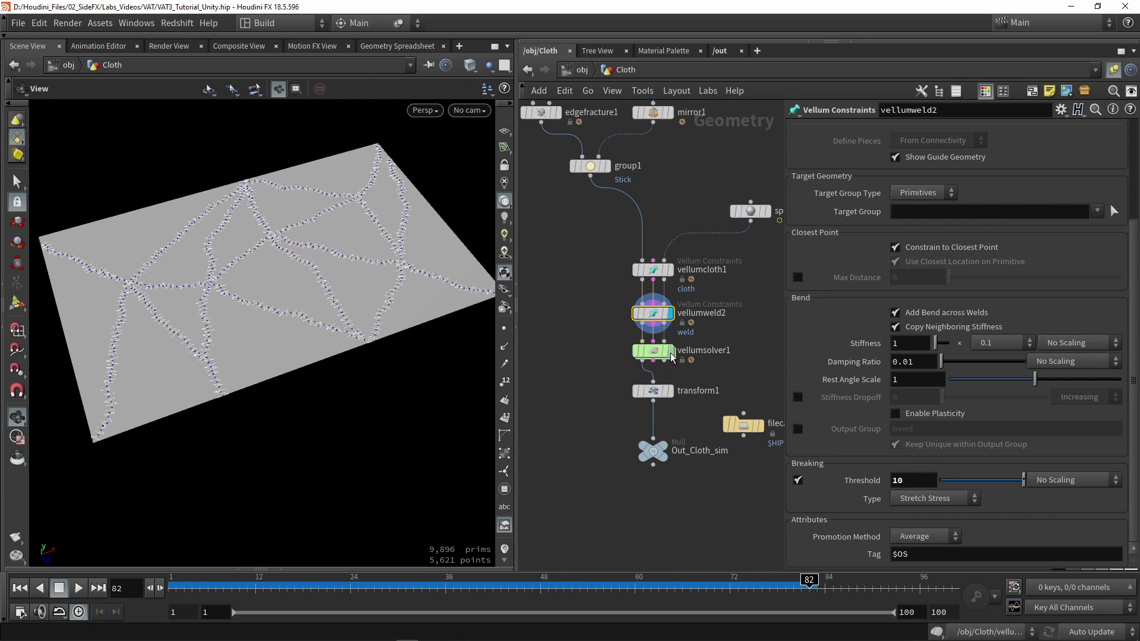
- Display the vellumsolver1 node and play its simulation from the start to watch the sphere tear the cloth
click(669, 351)
click(653, 350)
key(ctrl+Left)
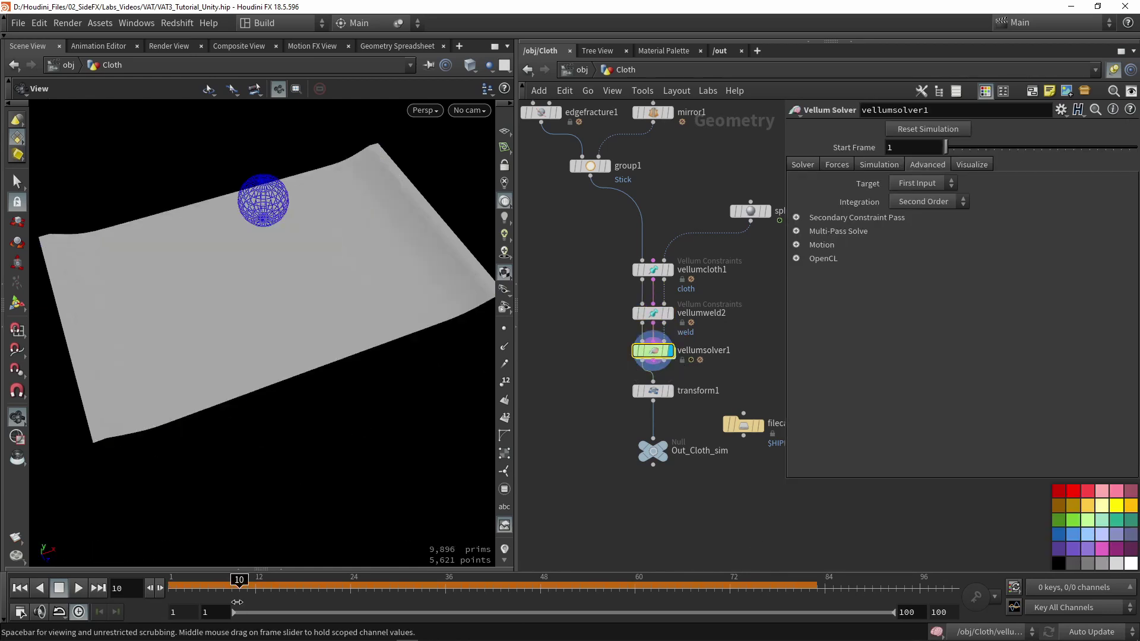
key(Up)
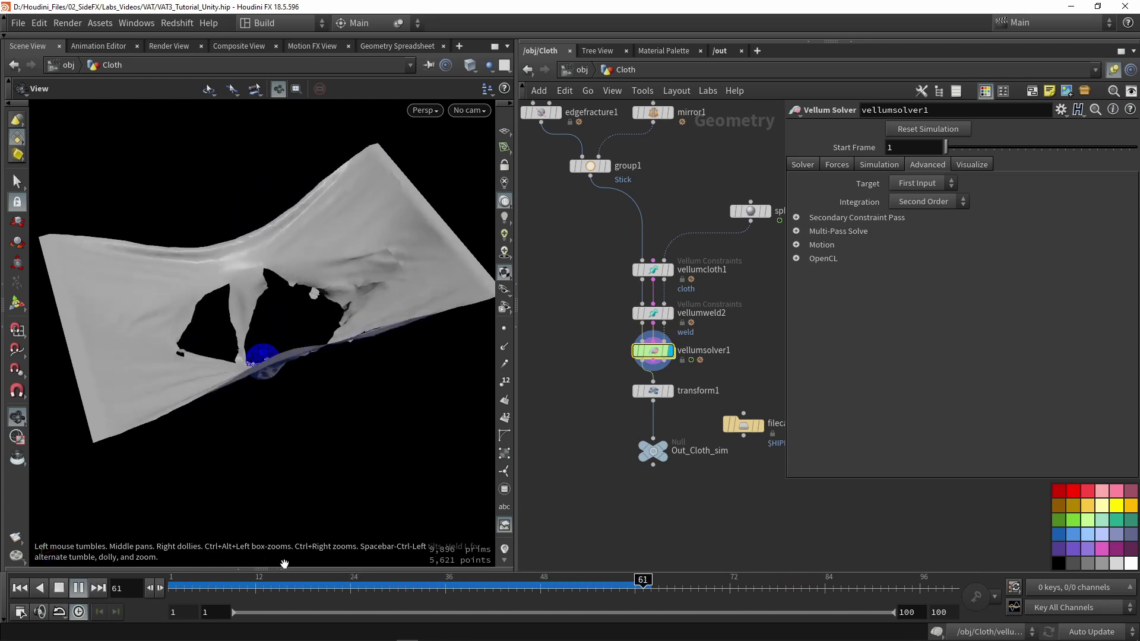
key(Up)
drag(345, 365, 326, 334)
- Examine the animated centre and scale settings of the sphere2 collider
middle_drag(699, 223, 632, 240)
click(685, 229)
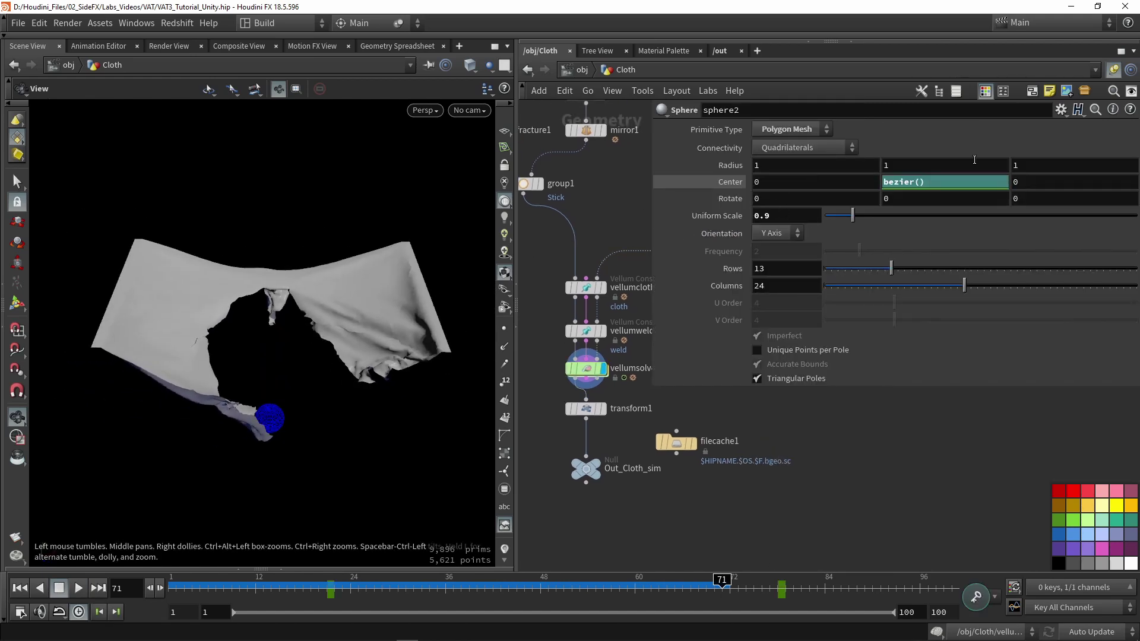
scroll(552, 260, down, 4)
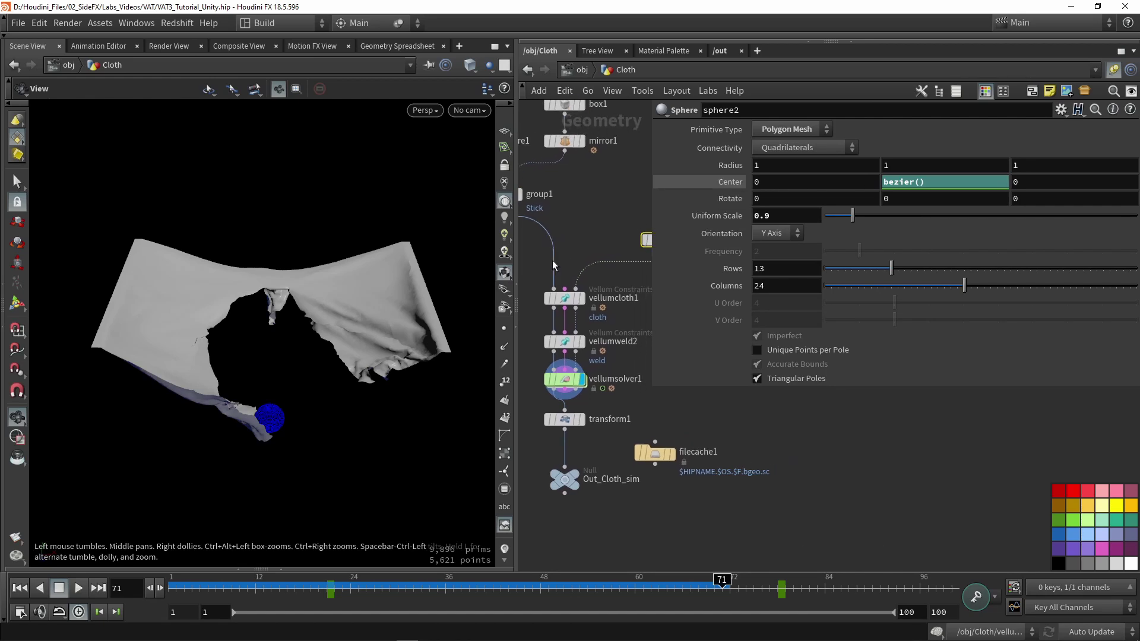
- Display the transform1 node and turn on the viewport's reference grid to check the cloth's height above it
mouse_move(564, 378)
drag(225, 385, 368, 351)
click(573, 371)
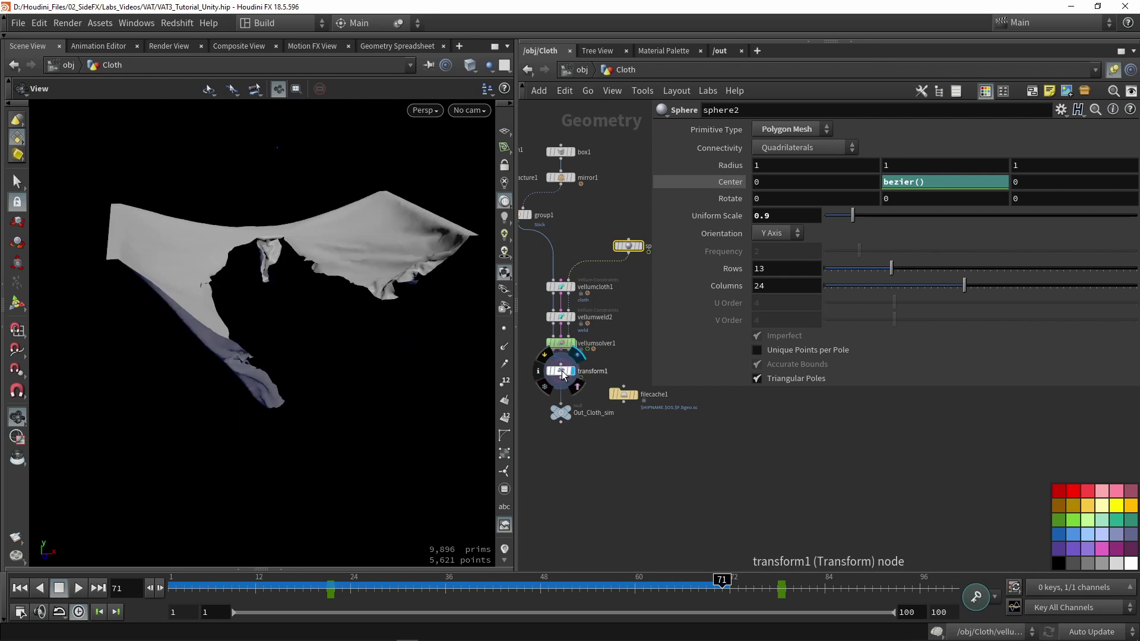
click(560, 371)
click(506, 135)
drag(261, 223, 262, 250)
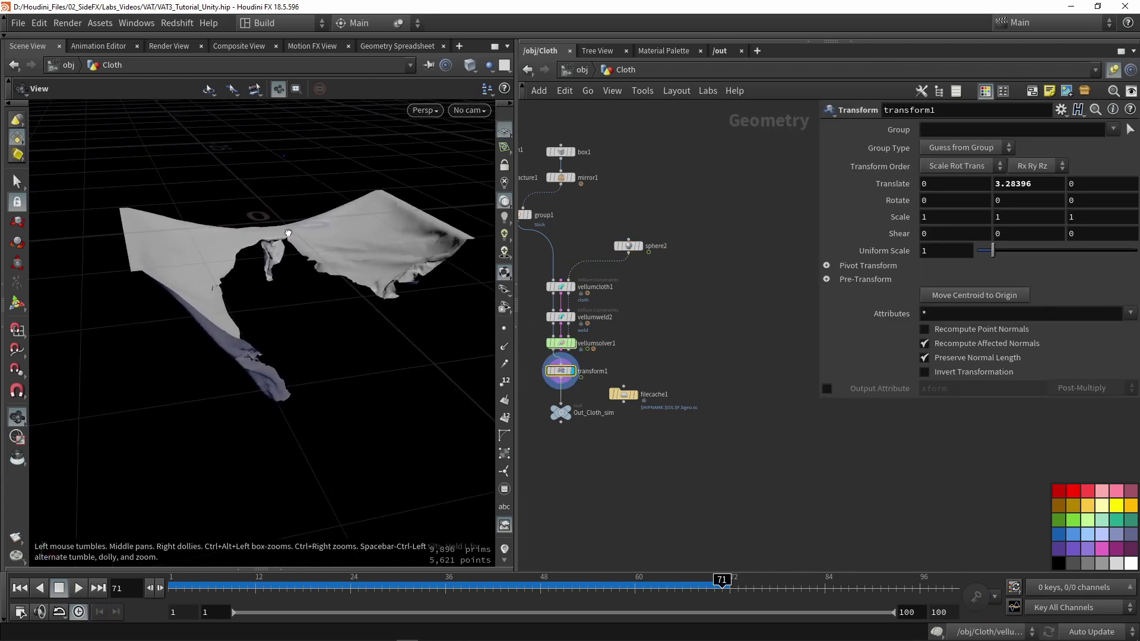
- Make the Out_Cloth_sim null the displayed output of the cloth network and select it
scroll(562, 436, up, 3)
click(571, 404)
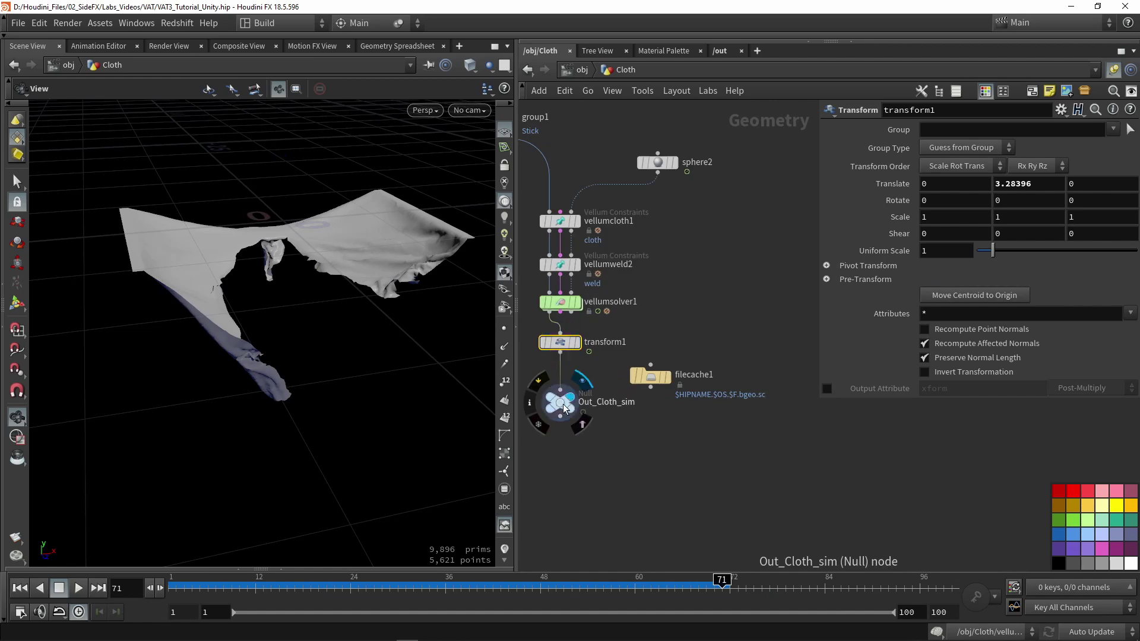
click(560, 409)
drag(580, 433, 543, 375)
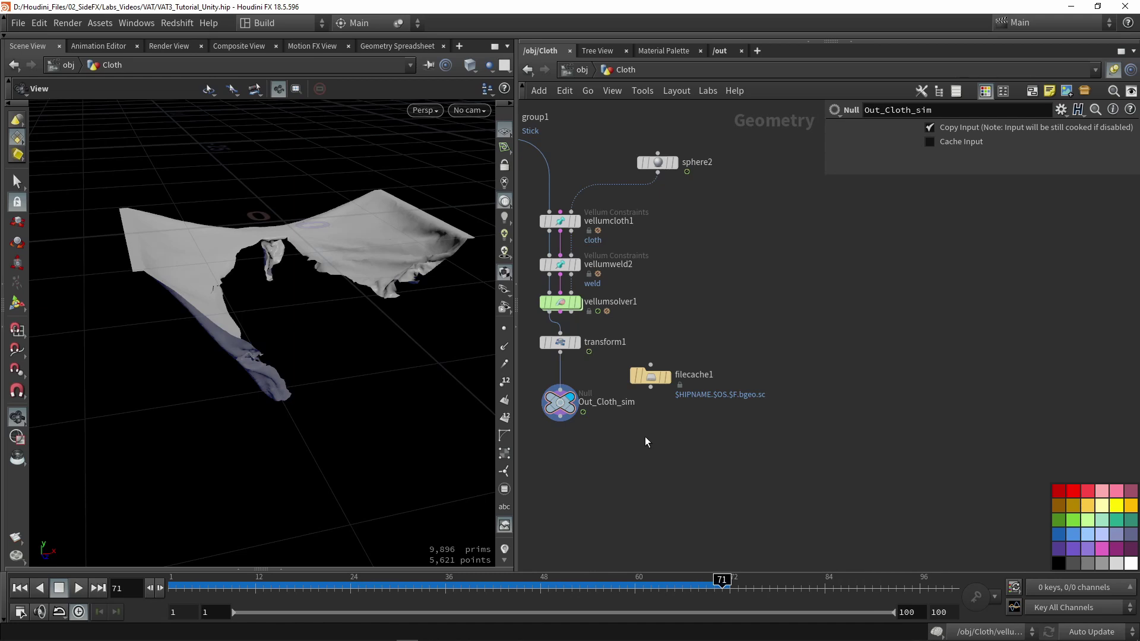
- Examine the saving and frame range settings of the filecache1 node
click(650, 378)
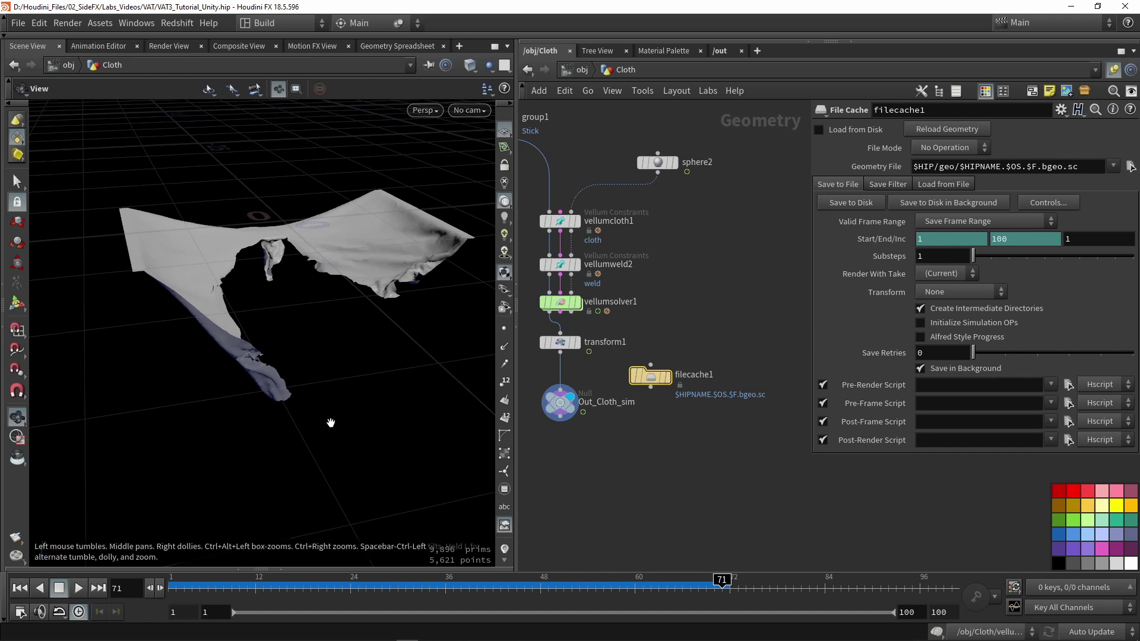
mouse_move(663, 383)
drag(291, 261, 294, 338)
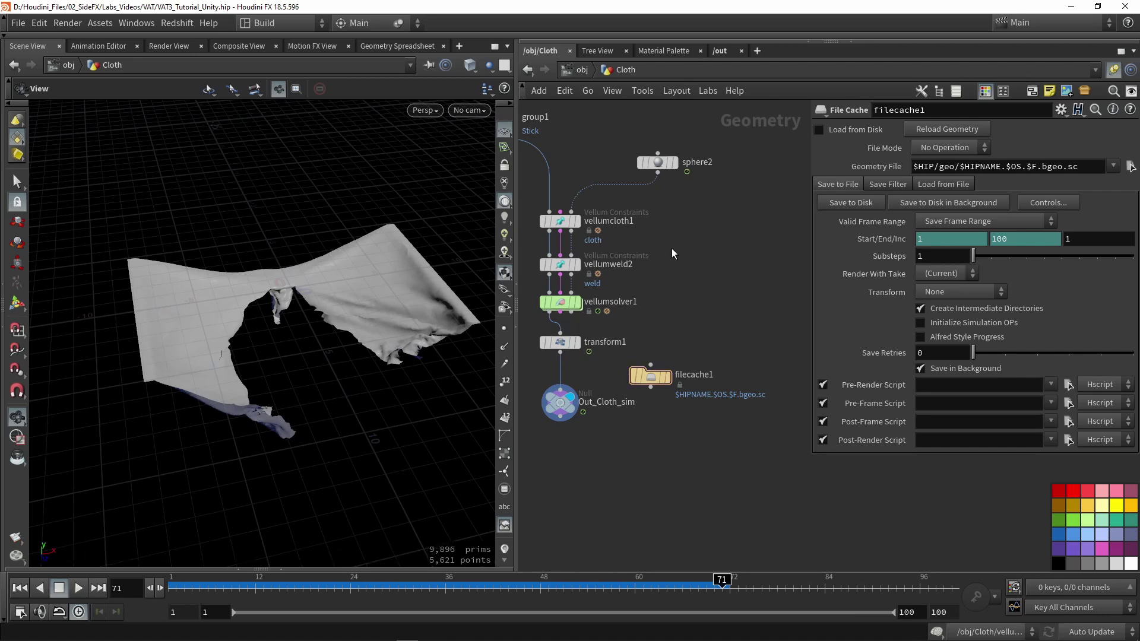
- Switch to the out network, and open an additional network view pointed at out
click(716, 50)
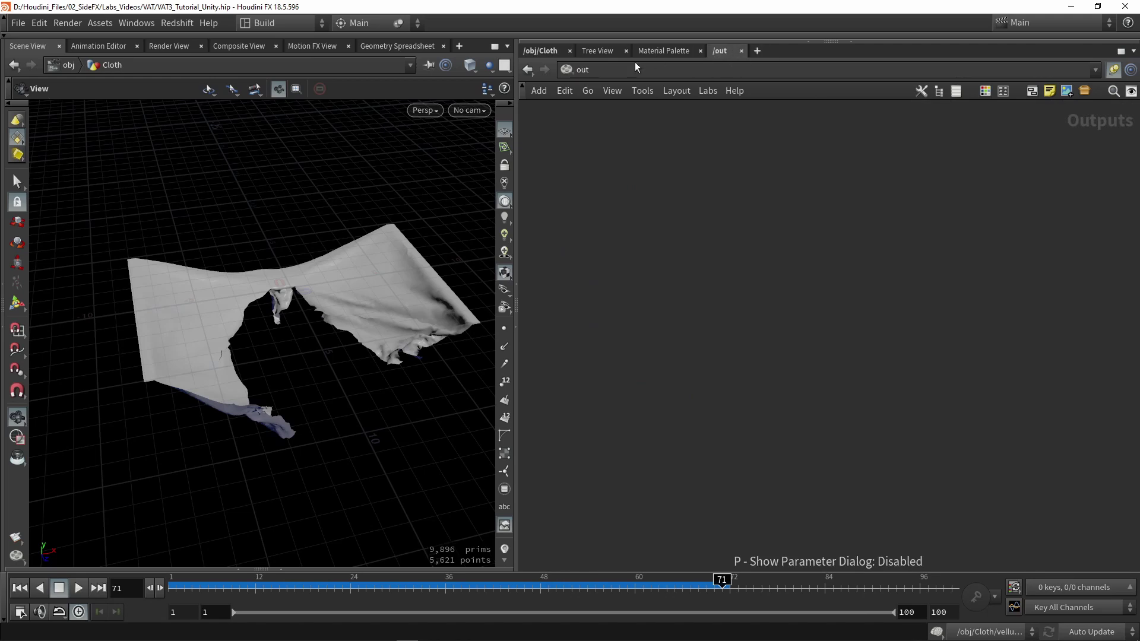
click(758, 50)
mouse_move(825, 79)
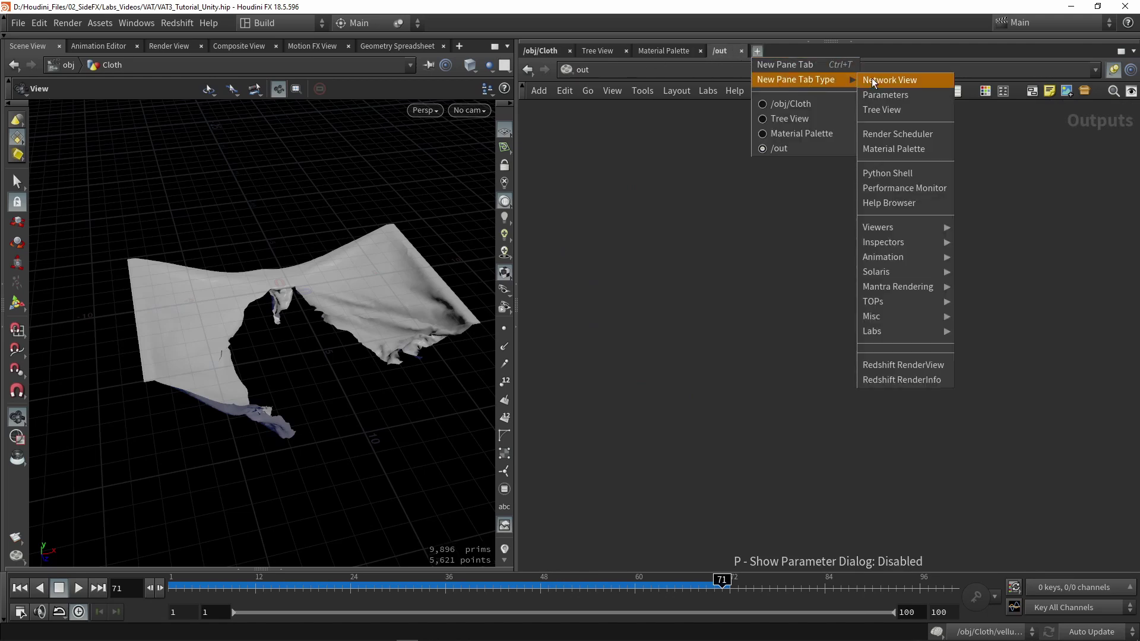
click(874, 78)
click(764, 68)
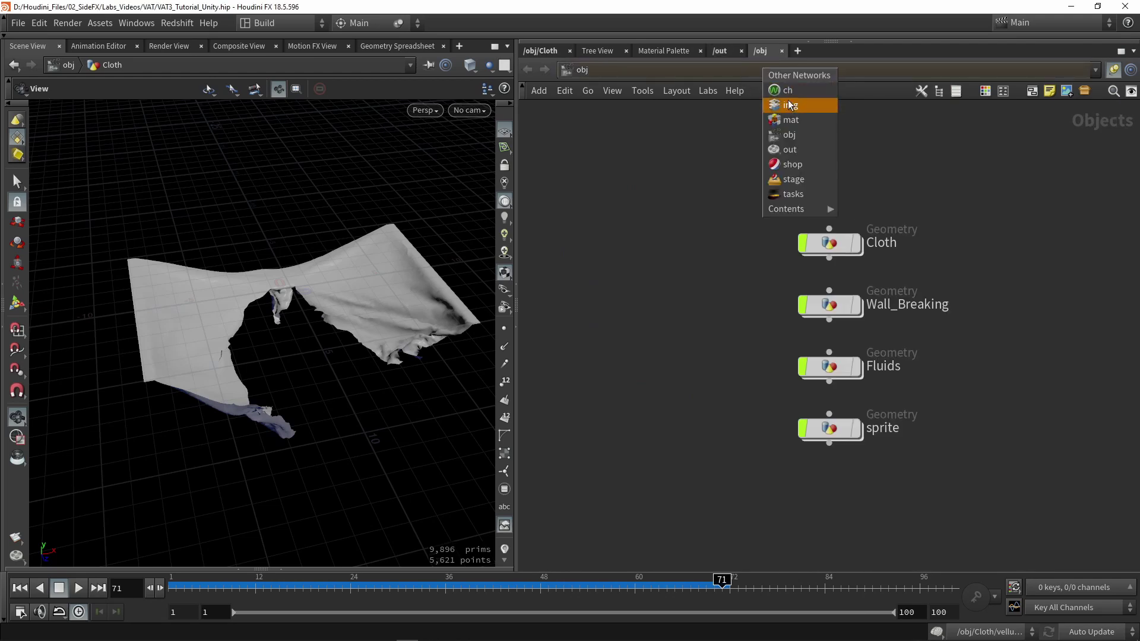
click(792, 149)
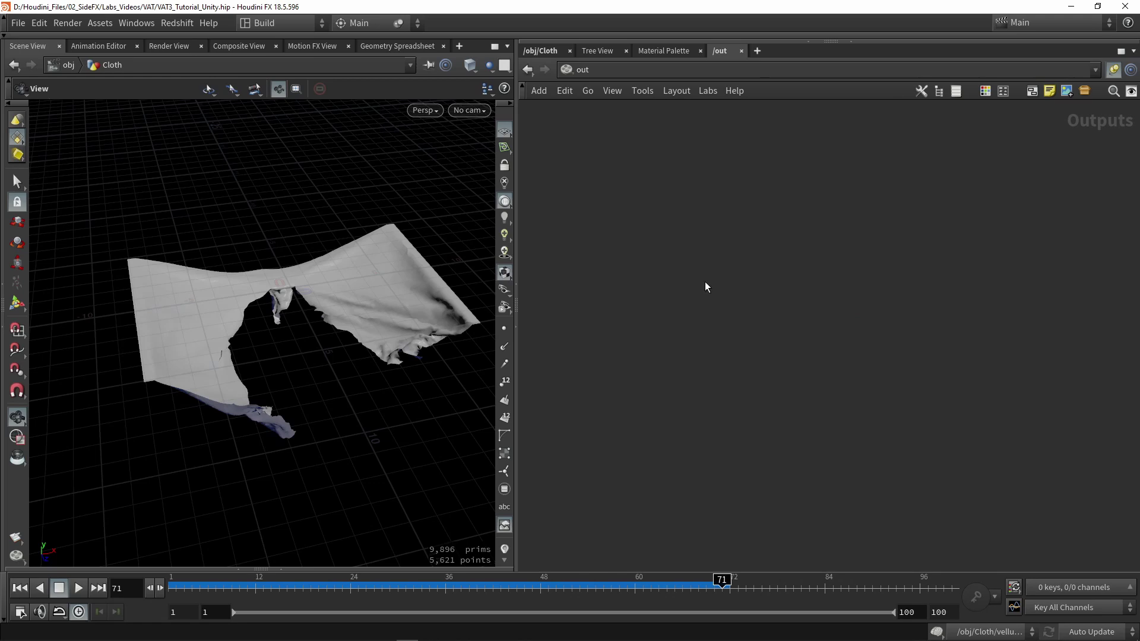
- Add a Labs Vertex Animation Textures node to the out network
key(Tab)
text(ve)
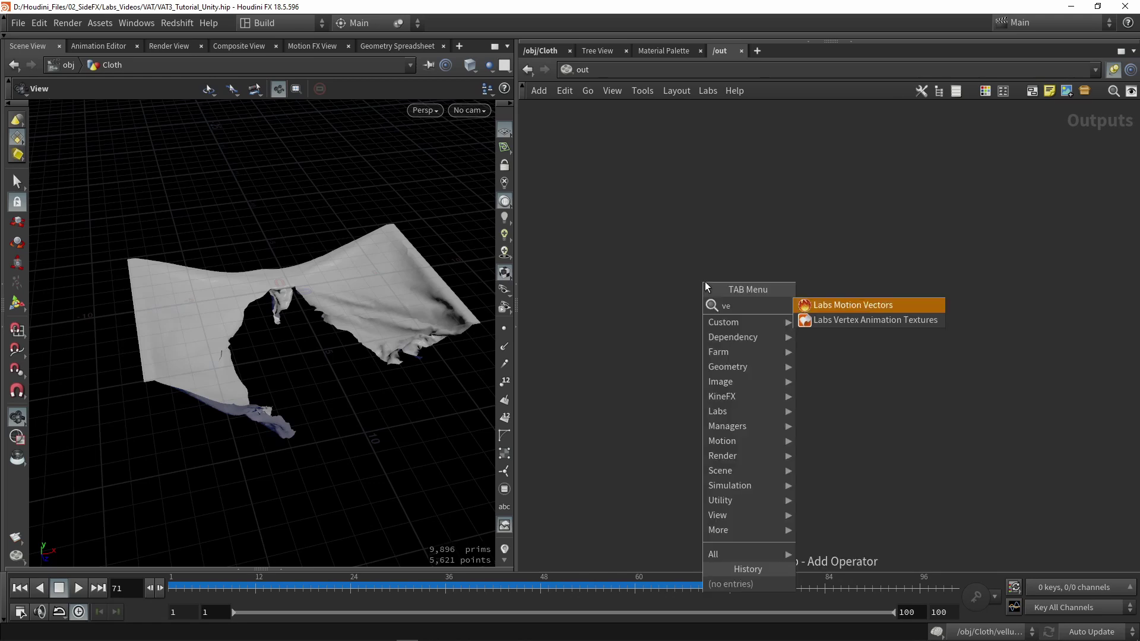
click(868, 318)
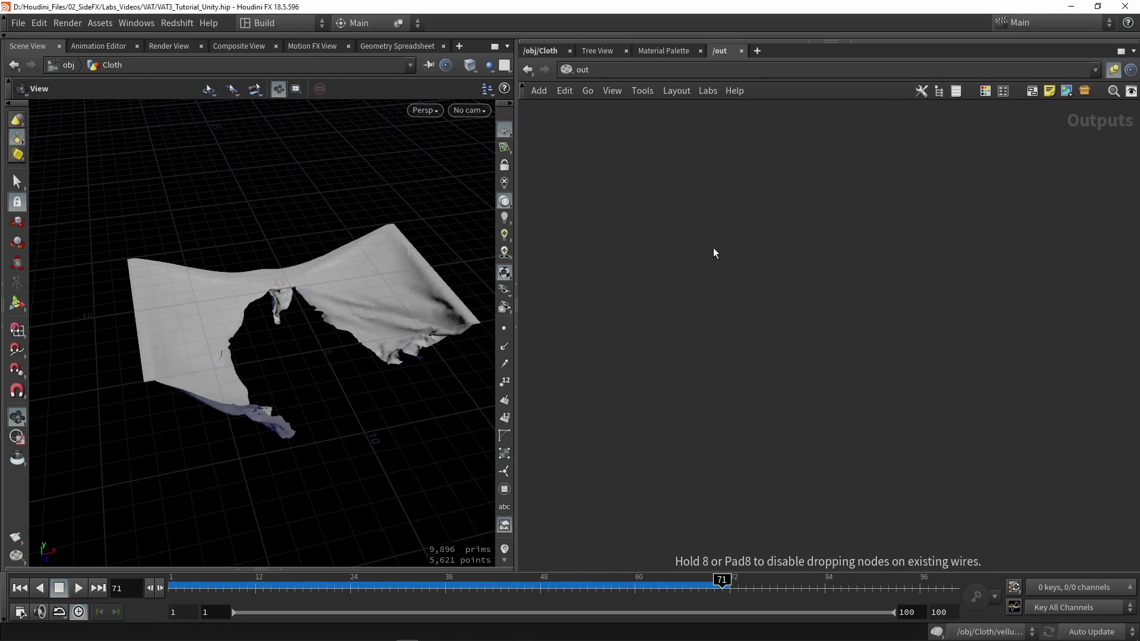
click(638, 313)
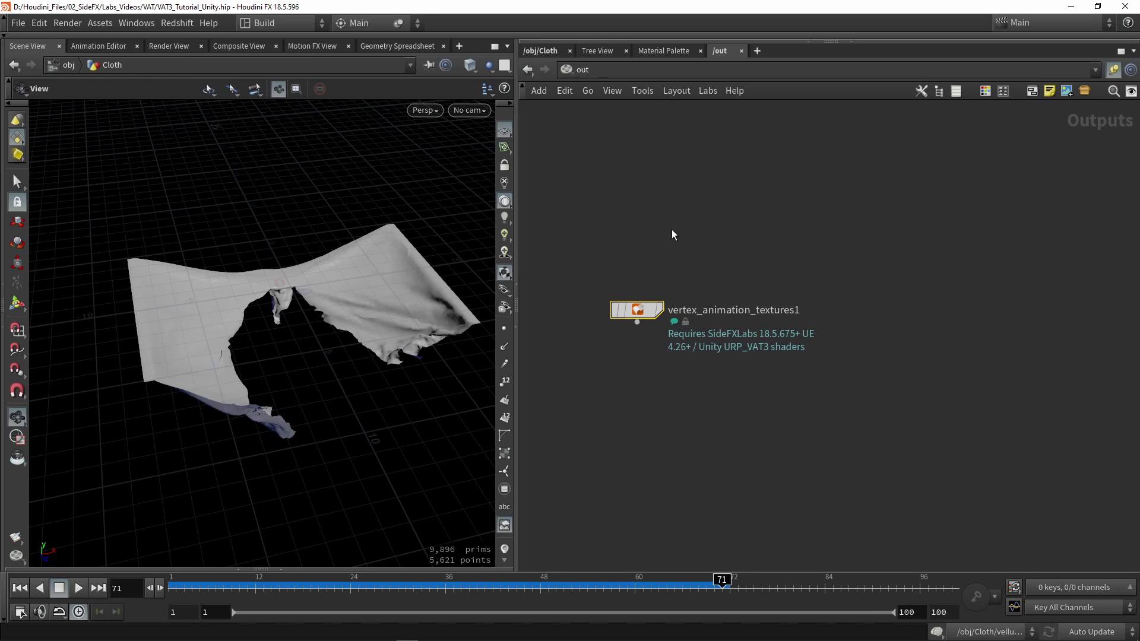
- Show the vertex animation textures node's parameters and set its mode to Soft-Body Deformation (Soft)
key(p)
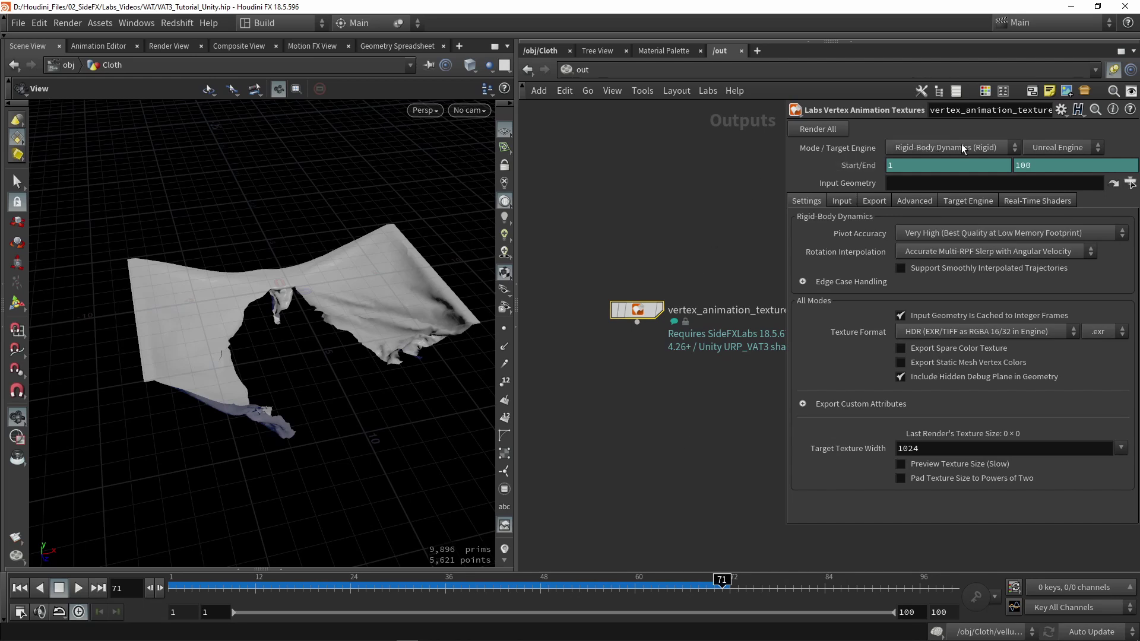
click(929, 149)
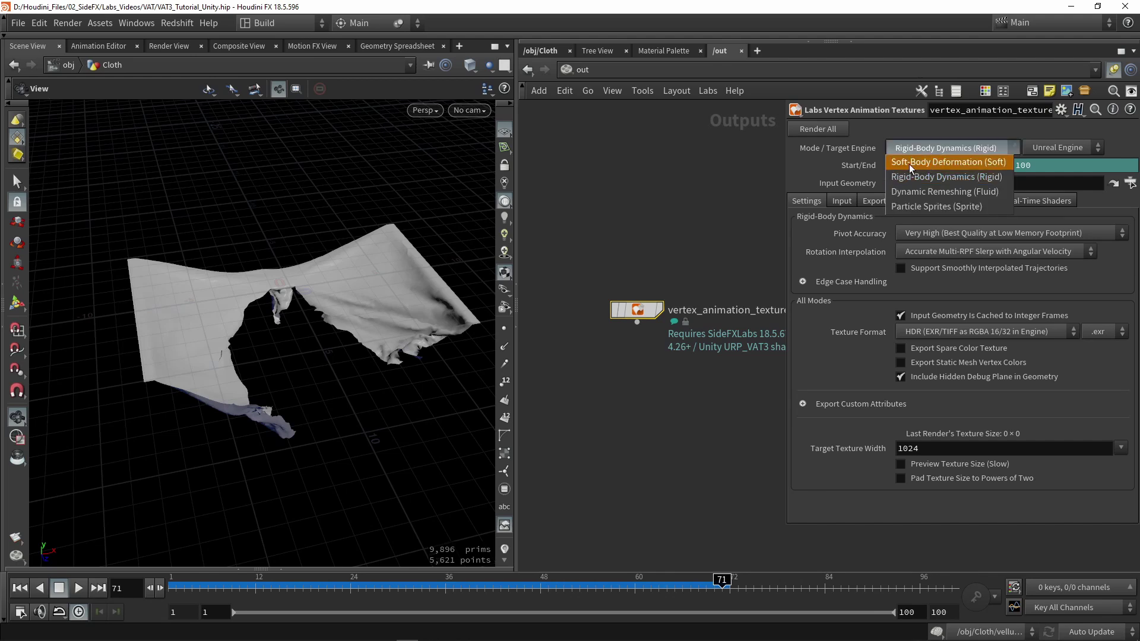
click(911, 163)
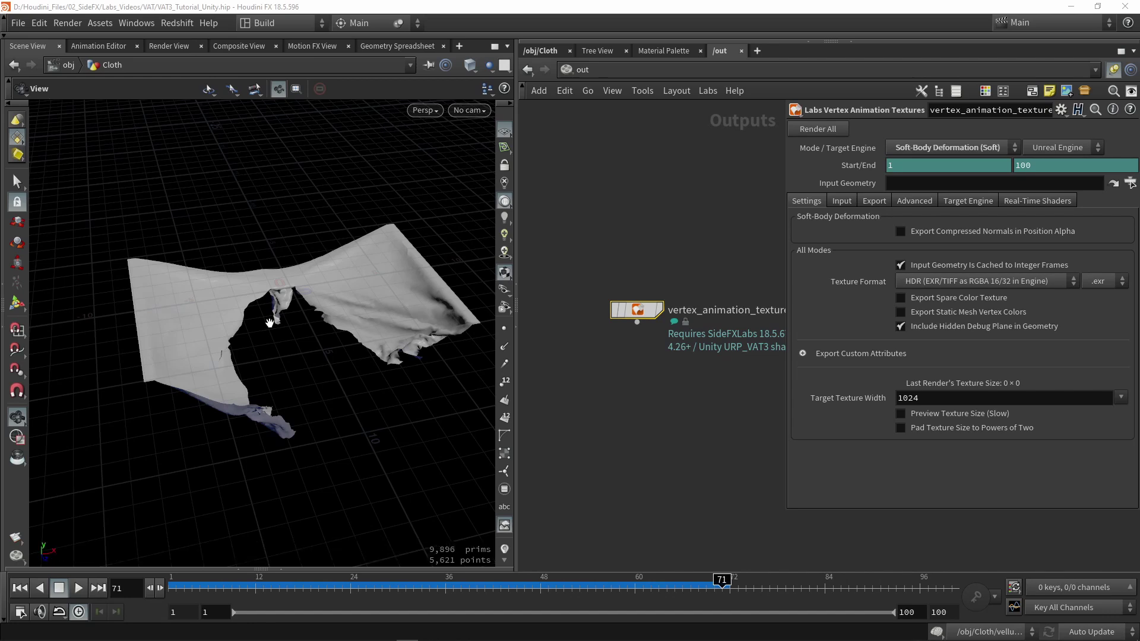
- Keep the mode at Soft-Body Deformation (Soft) and set the target engine to Unity
click(914, 152)
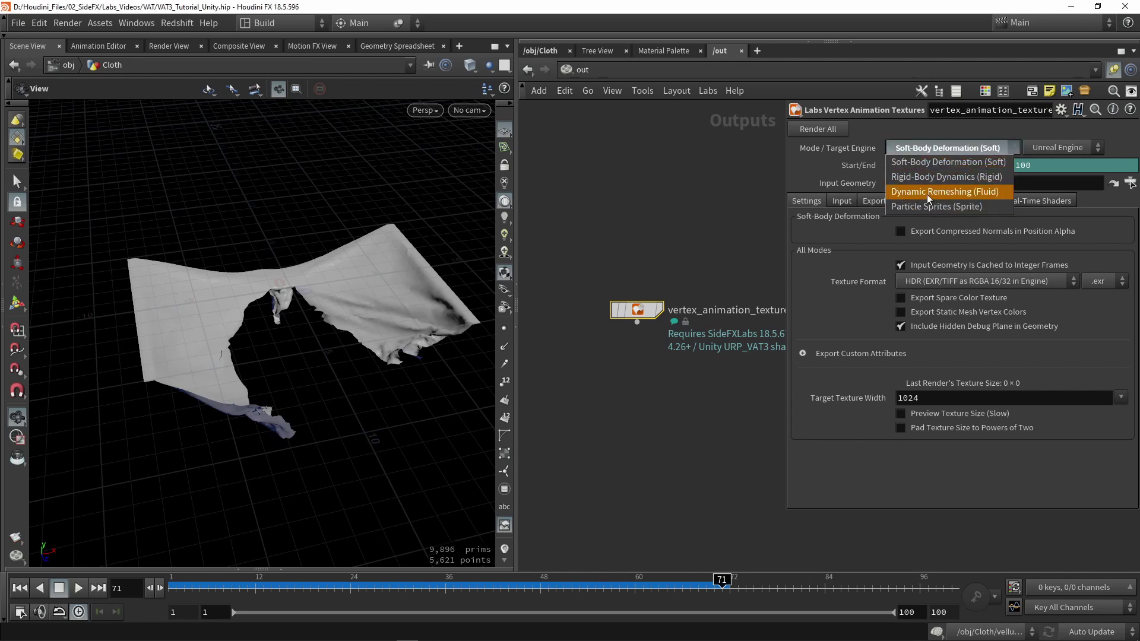
click(920, 161)
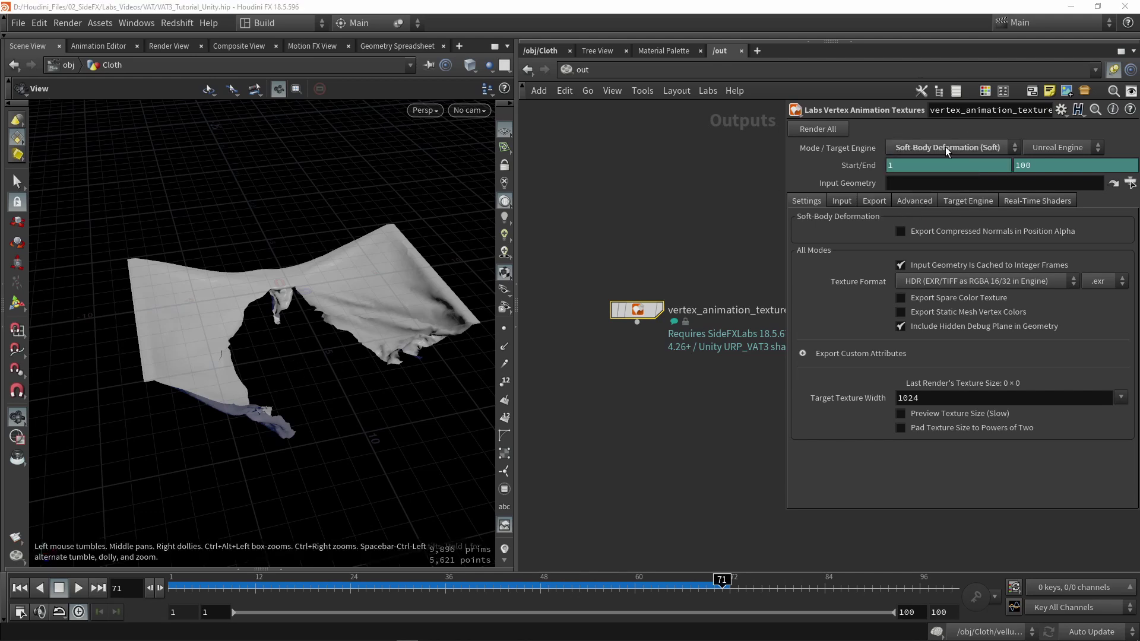
click(1052, 144)
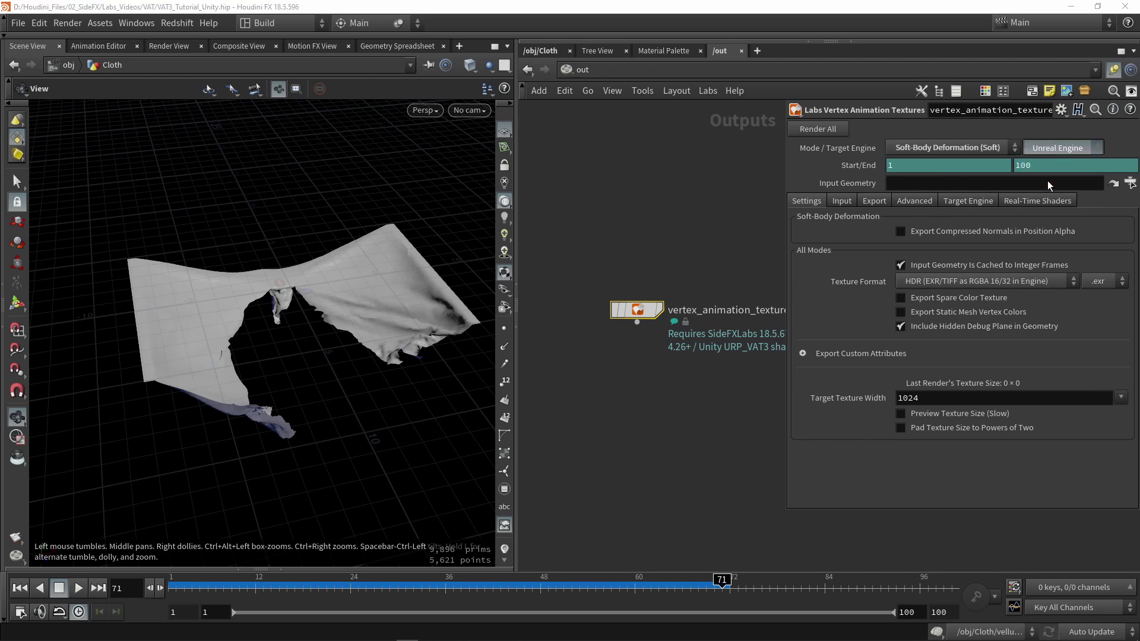
click(1047, 180)
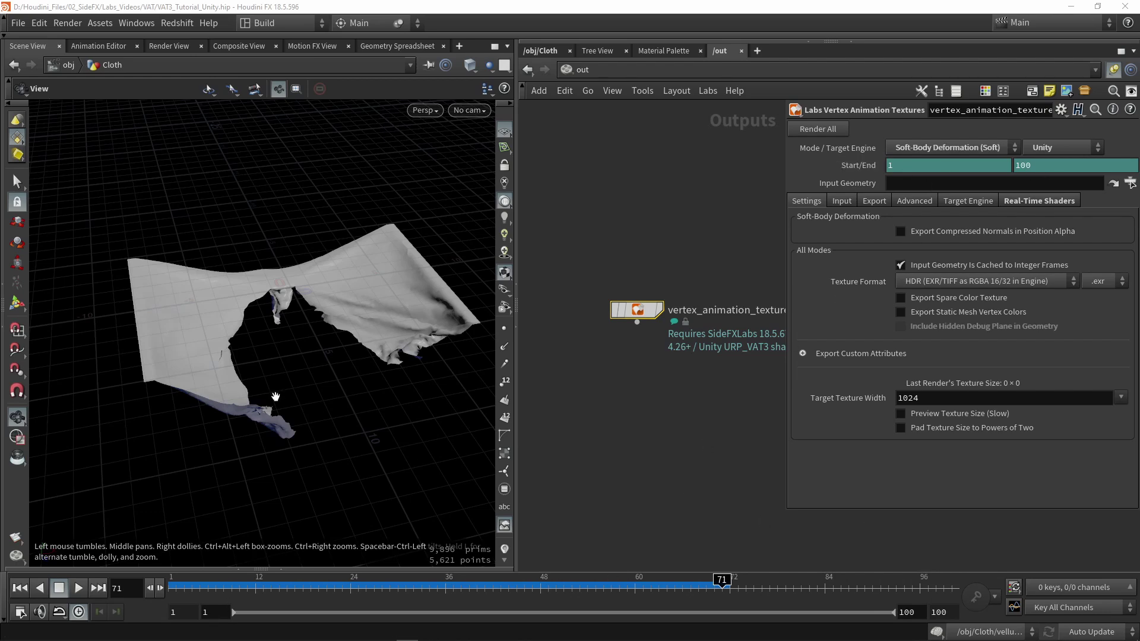
- Set the input geometry to the Out_Cloth_sim node inside the Cloth object
mouse_move(317, 381)
mouse_down()
mouse_move(261, 339)
mouse_move(309, 361)
mouse_up()
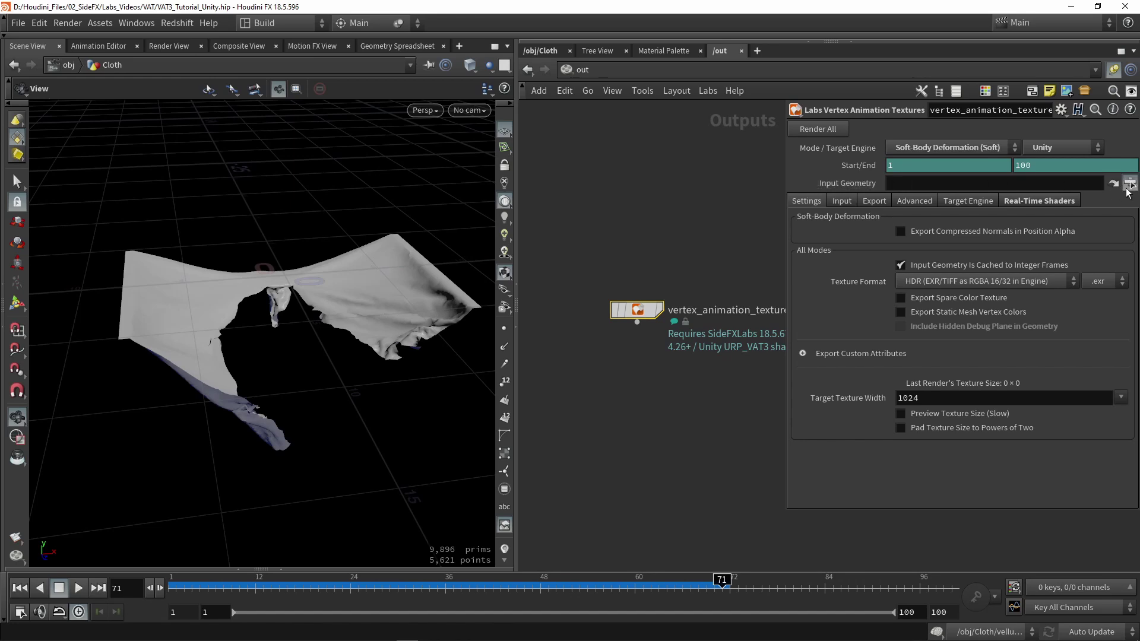
click(1129, 183)
click(970, 104)
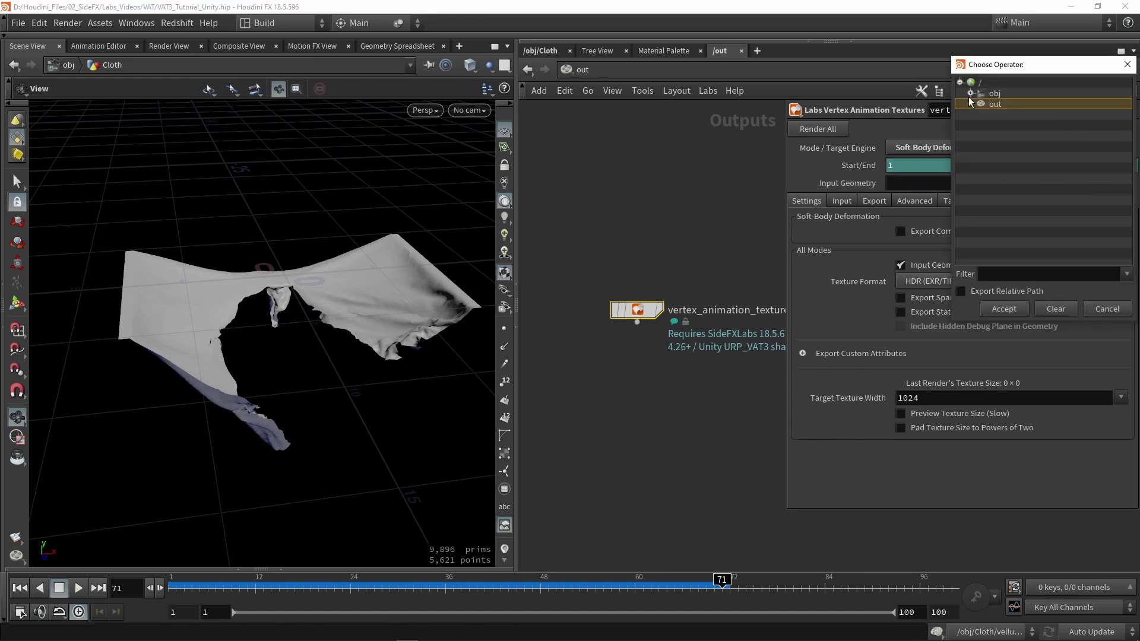
click(970, 93)
click(981, 104)
click(1036, 115)
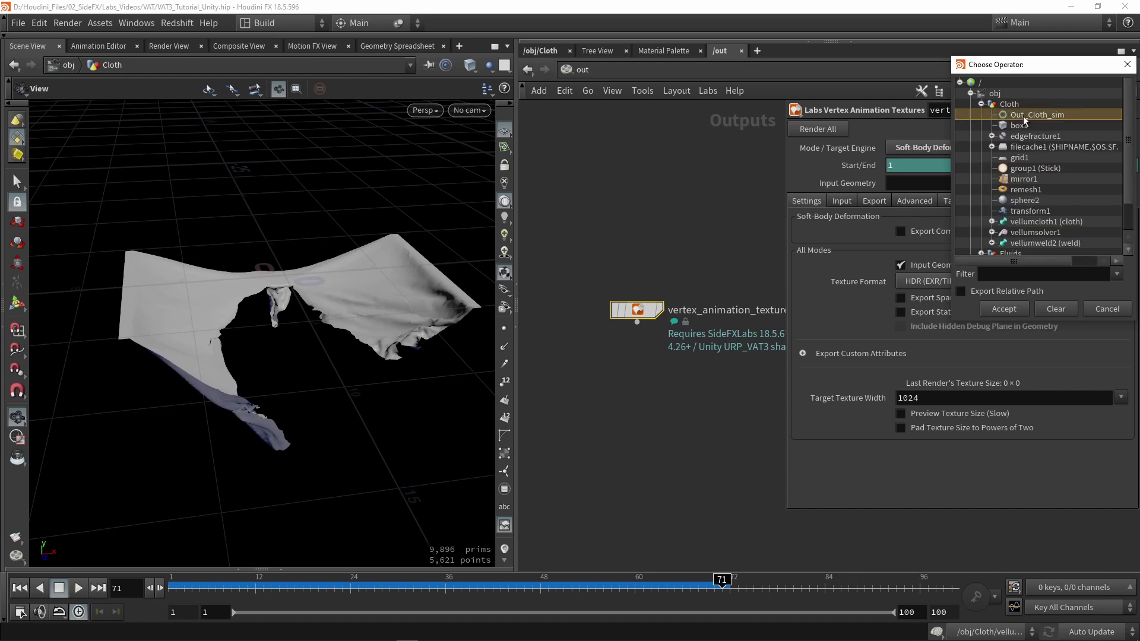
click(1002, 309)
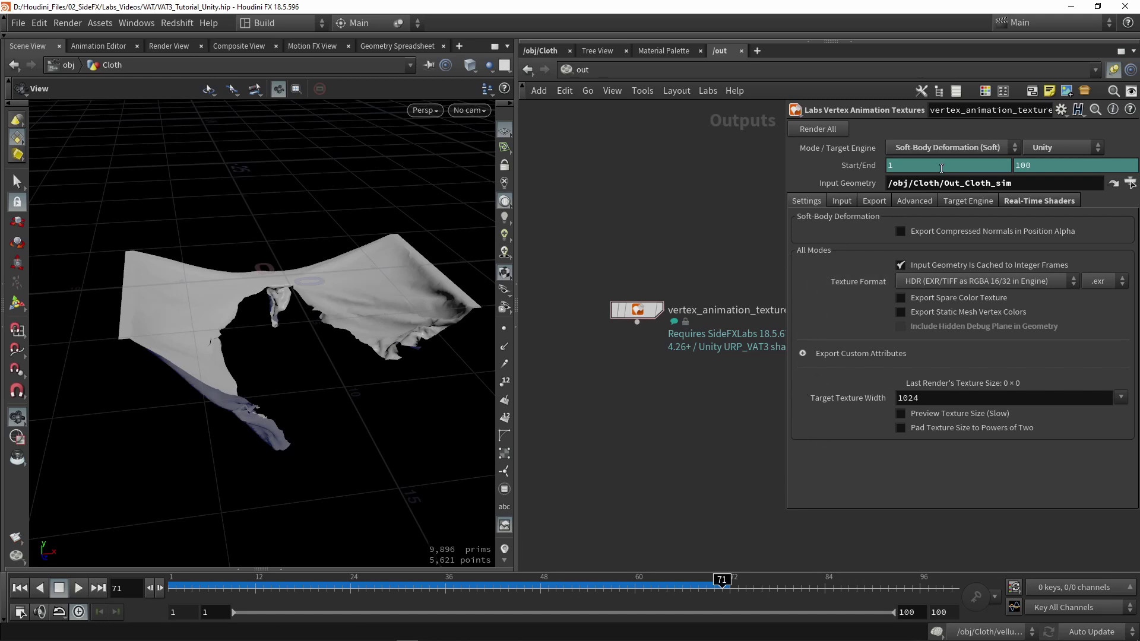
- Turn off Input Geometry Is Cached to Integer Frames and keep the texture format at HDR (EXR/TIFF as RGBA 16/32 in Engine)
click(948, 147)
click(750, 212)
click(900, 265)
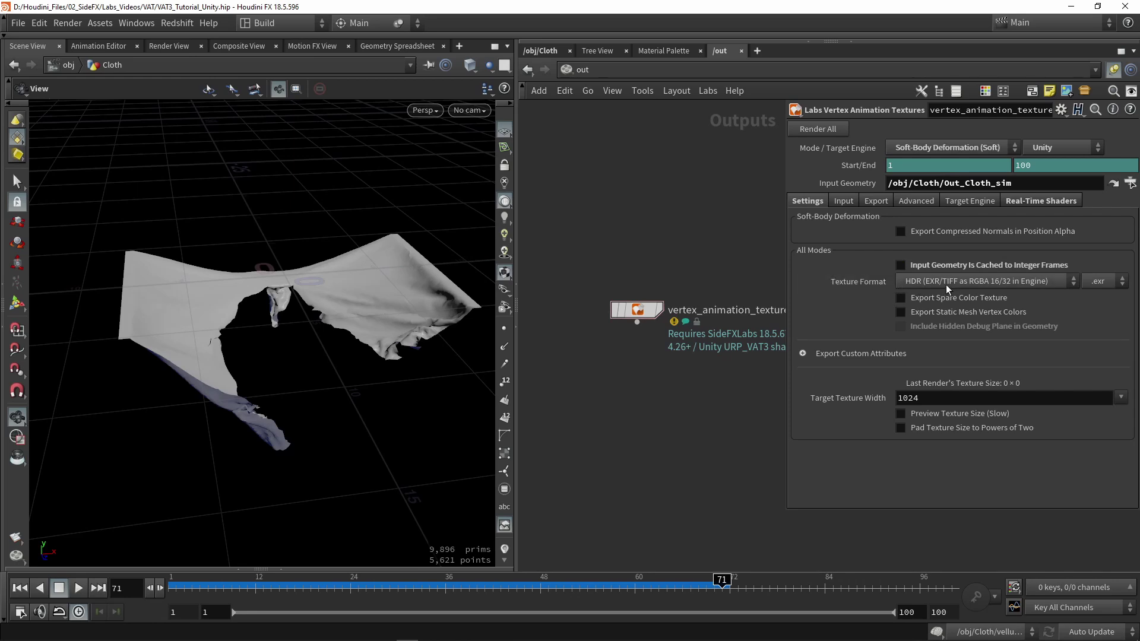
click(920, 282)
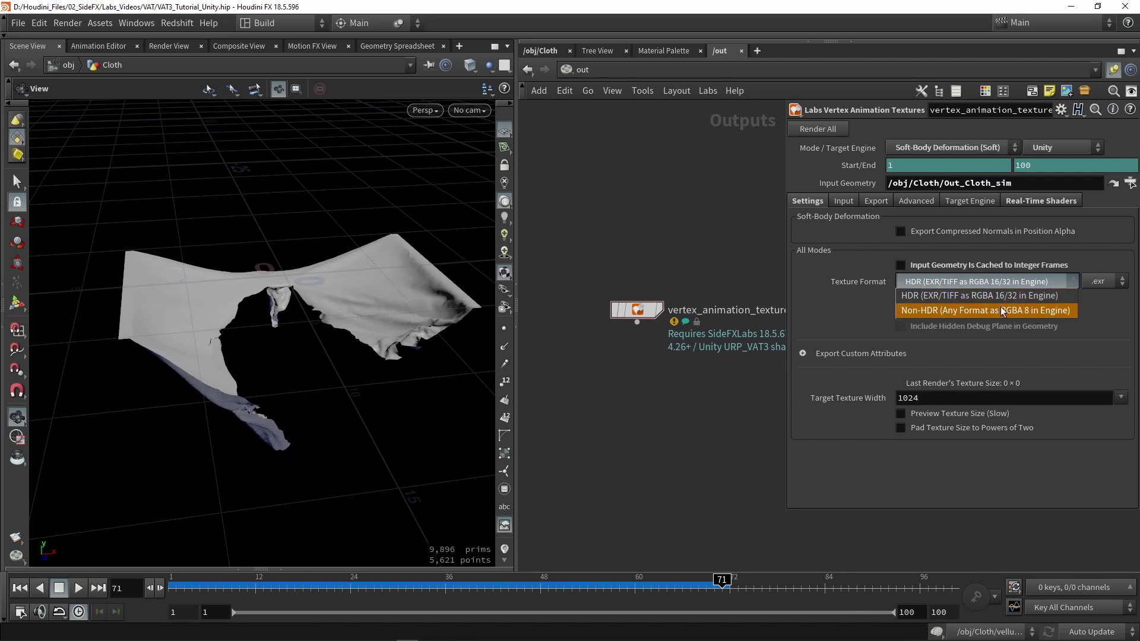
click(960, 295)
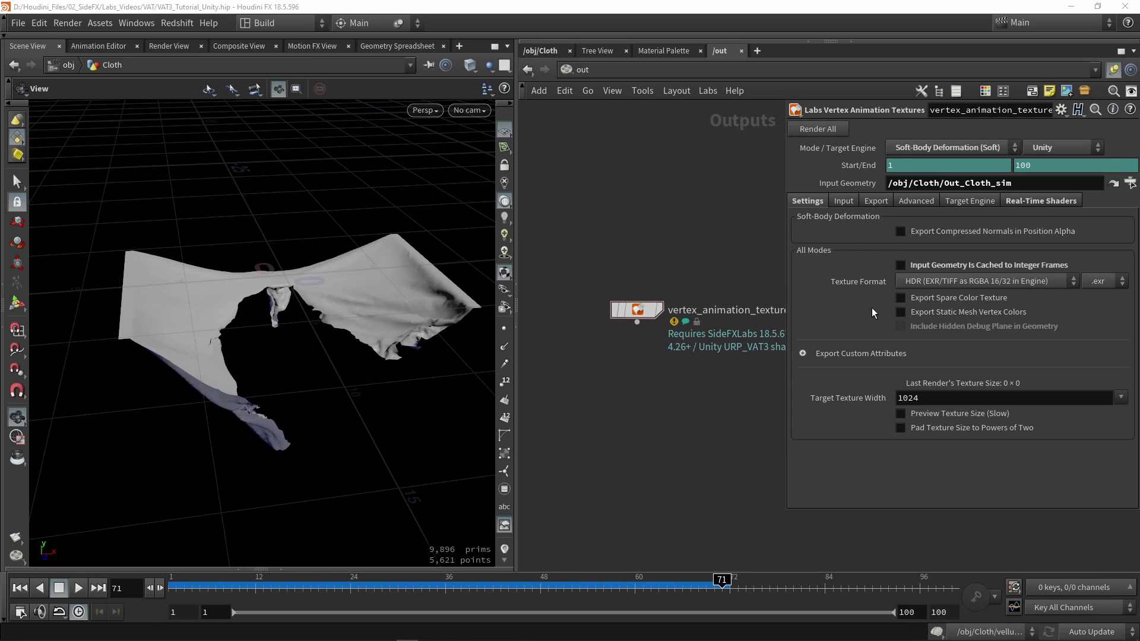
- Examine the custom attribute export options and the input requirements for the current mode and engine
click(840, 355)
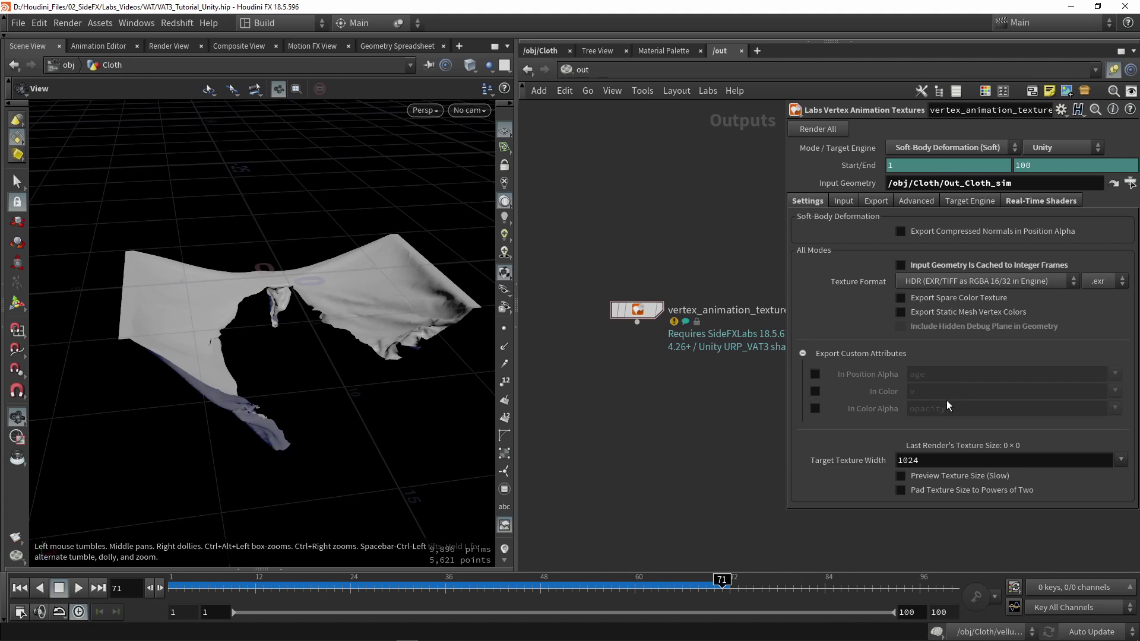
click(815, 354)
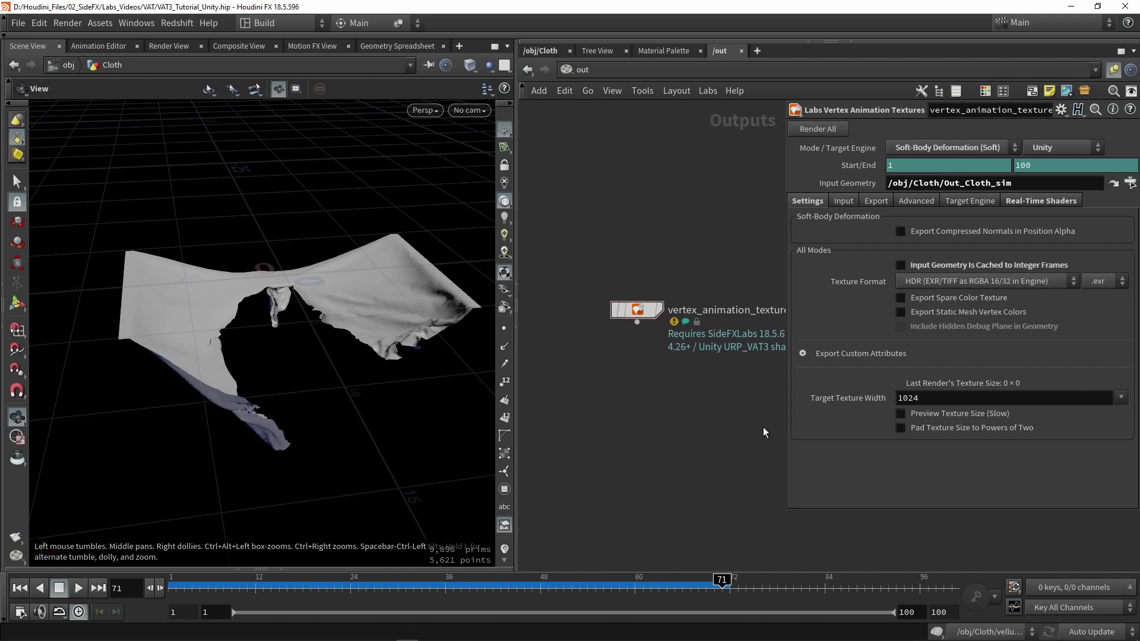
click(841, 202)
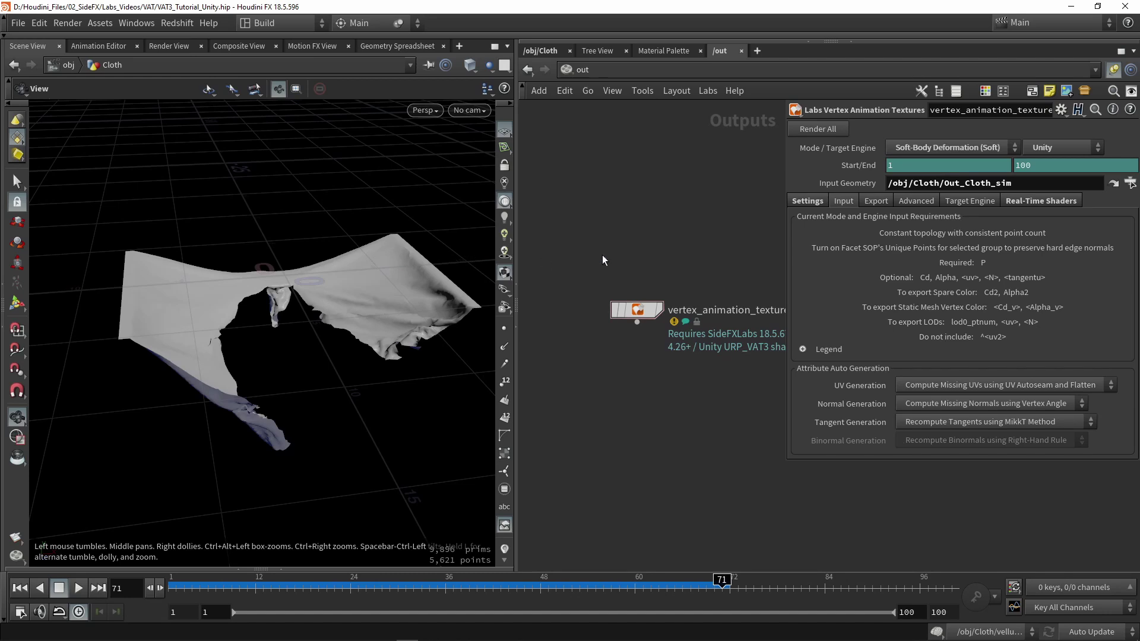
- Set the export path to $HIP/export/Unity_Cloth
click(878, 198)
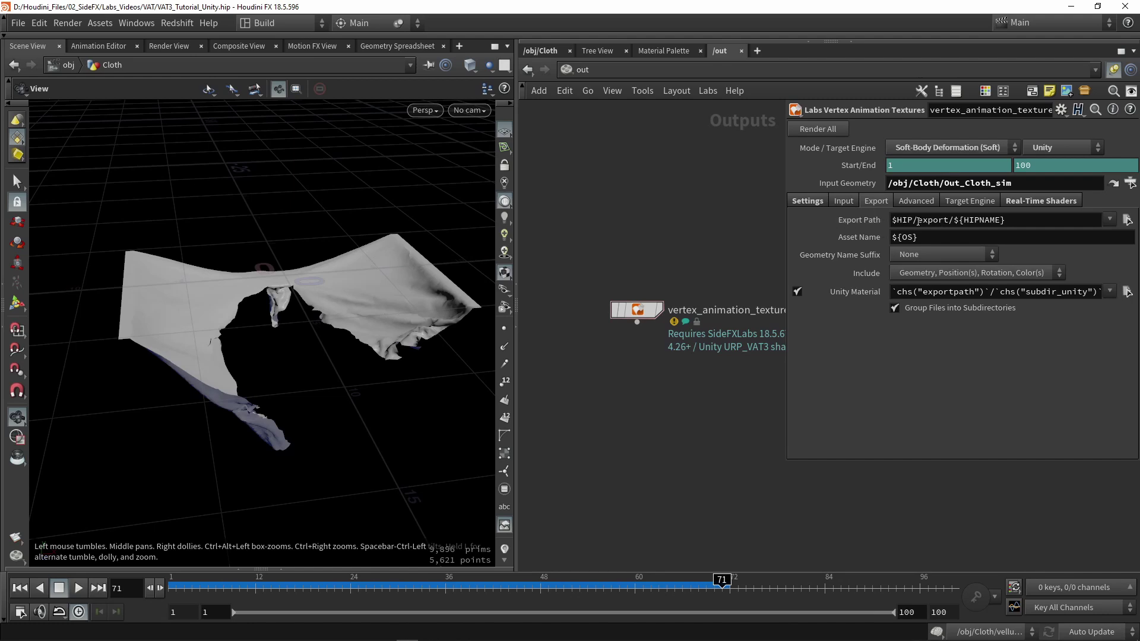
drag(1005, 220, 953, 220)
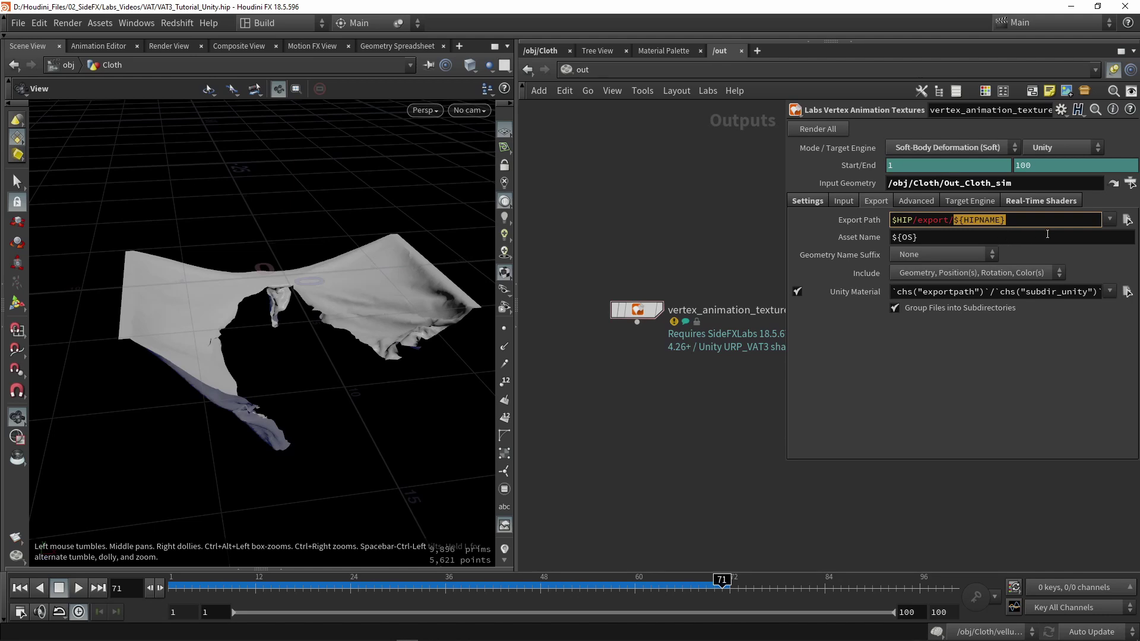
text(Unity_Cloth)
key(Return)
- Rename the vertex animation textures node as Cloth_Simulation
scroll(782, 204, up, 2)
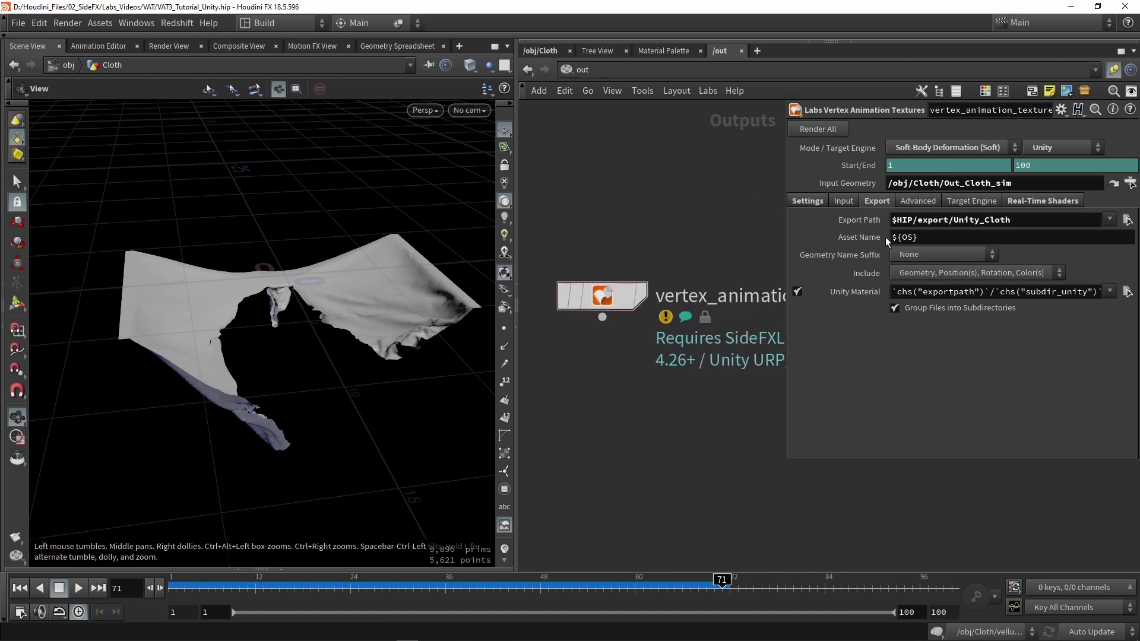
double_click(700, 296)
key(BackSpace)
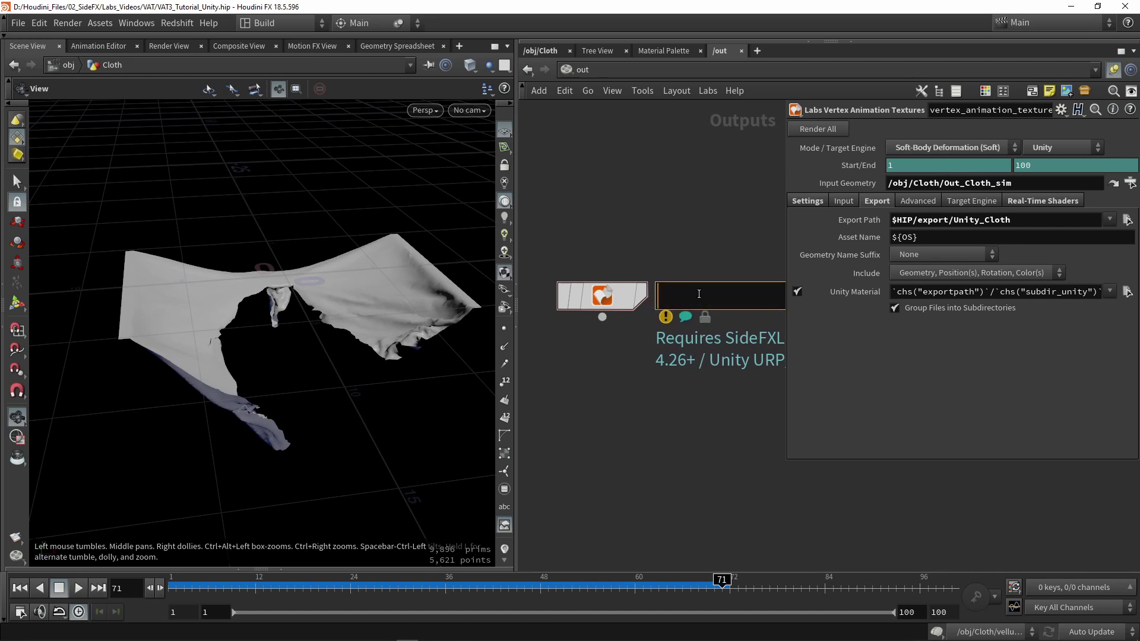
text(Cloth_Simulation)
key(Return)
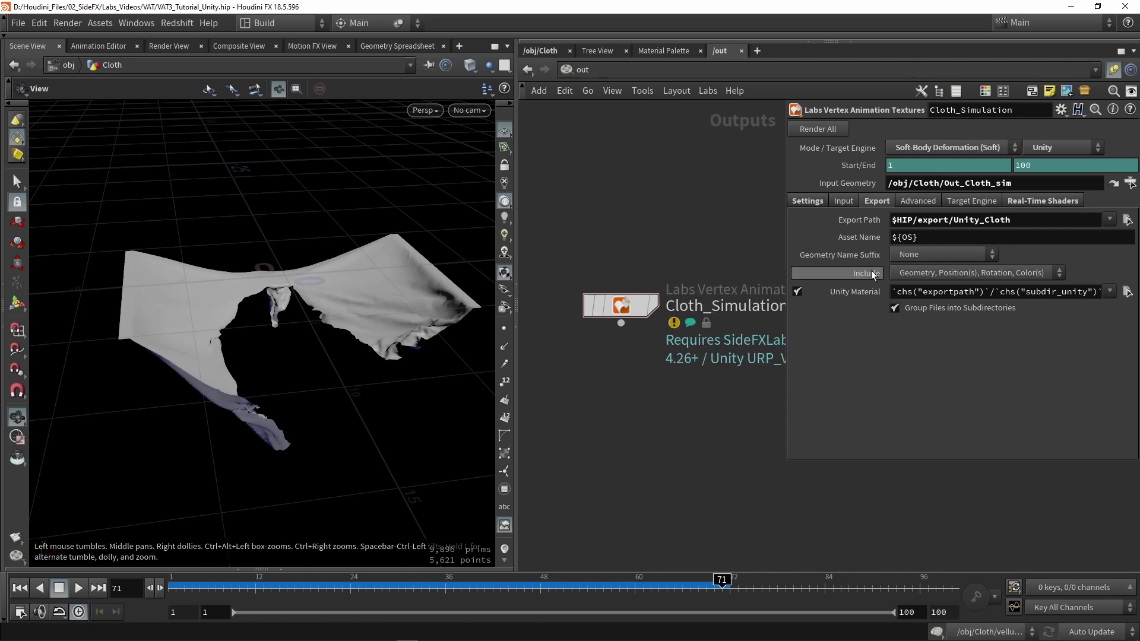
- Review the available Geometry Name Suffix and Include options of the export without changing them
click(909, 253)
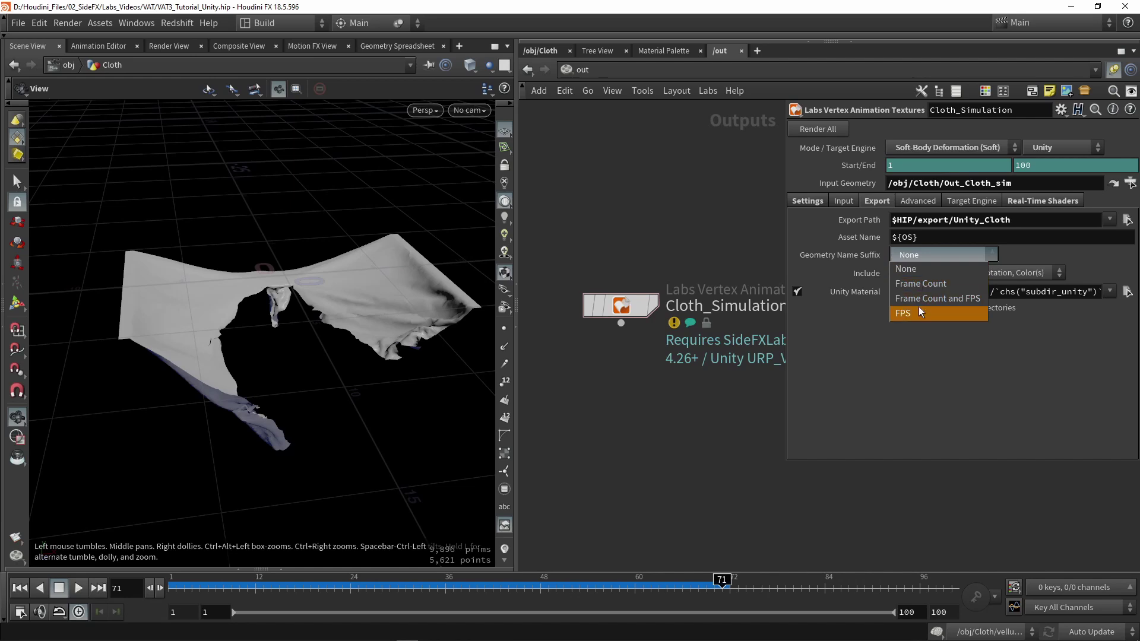
click(906, 360)
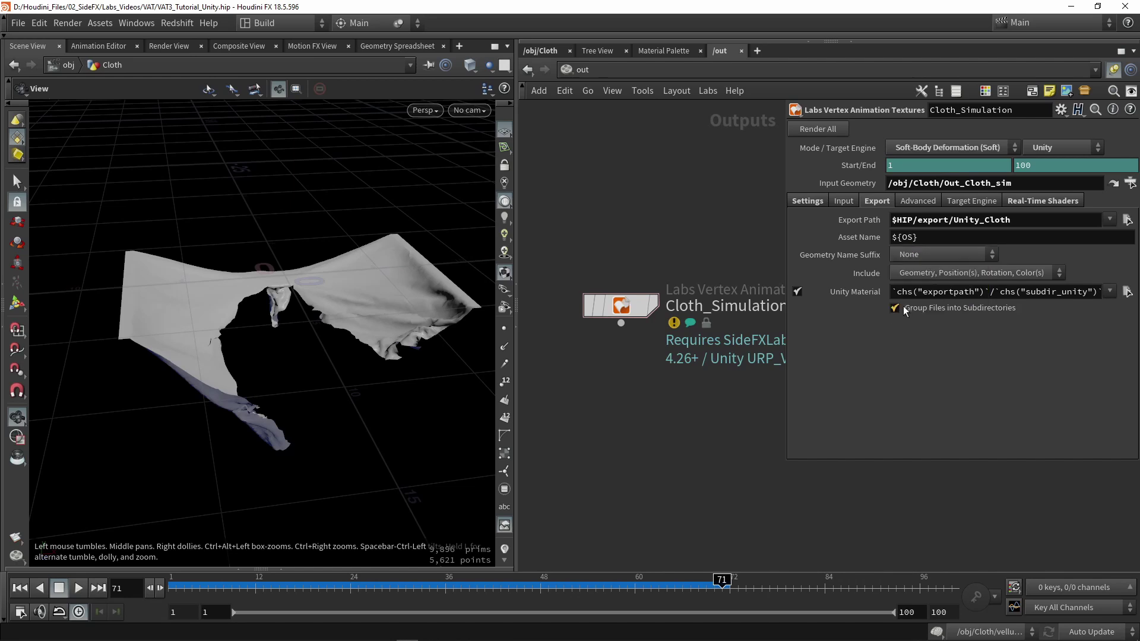
click(915, 273)
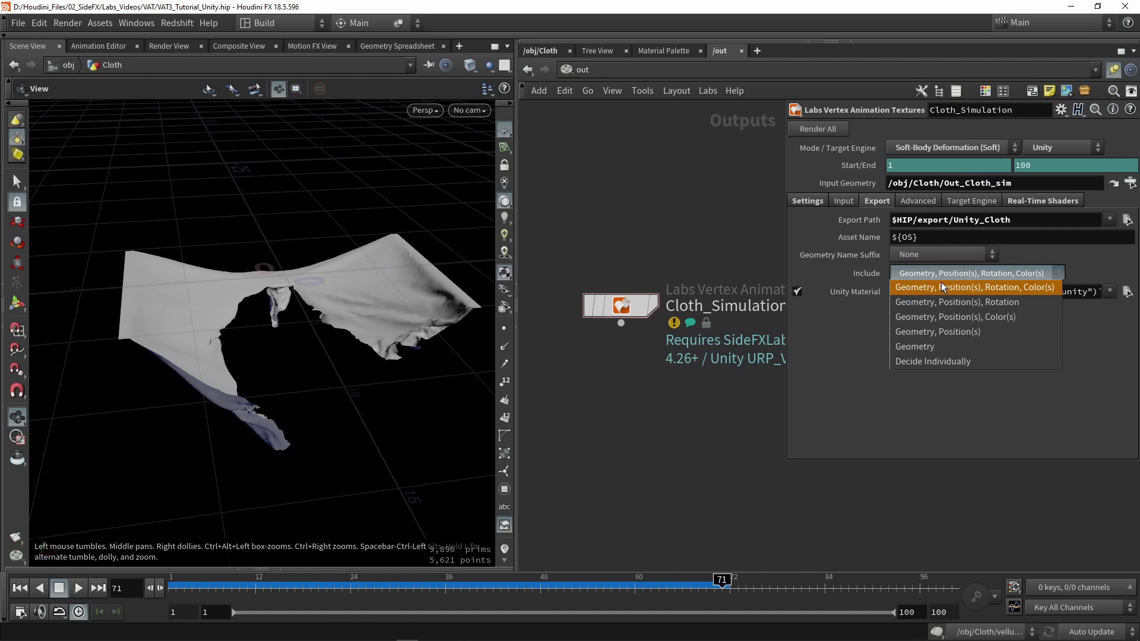
click(972, 423)
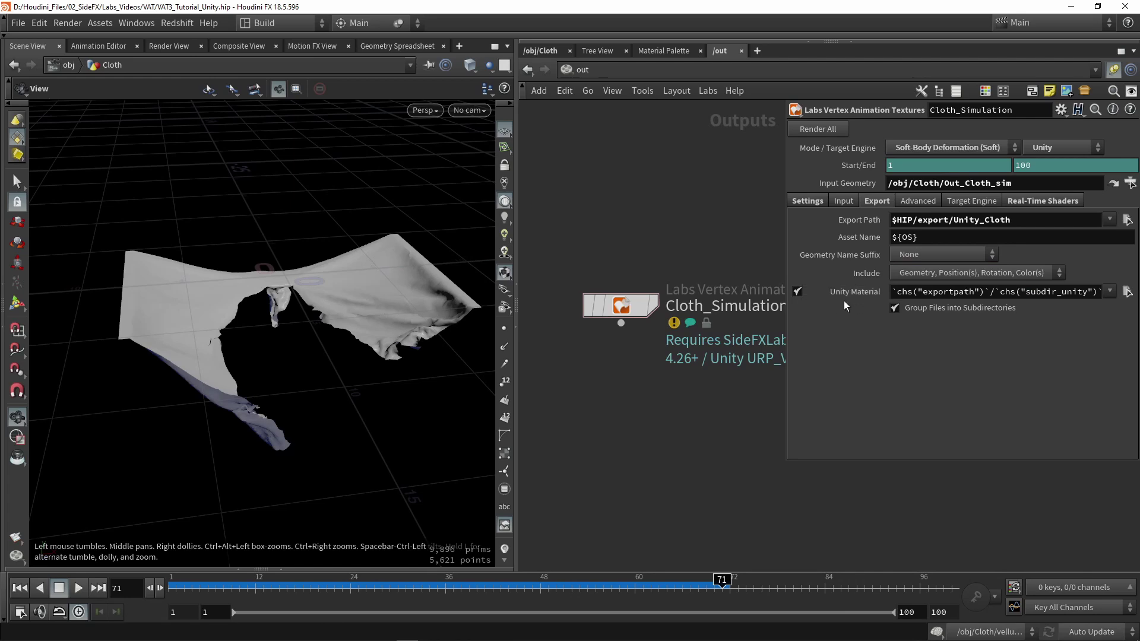
click(897, 275)
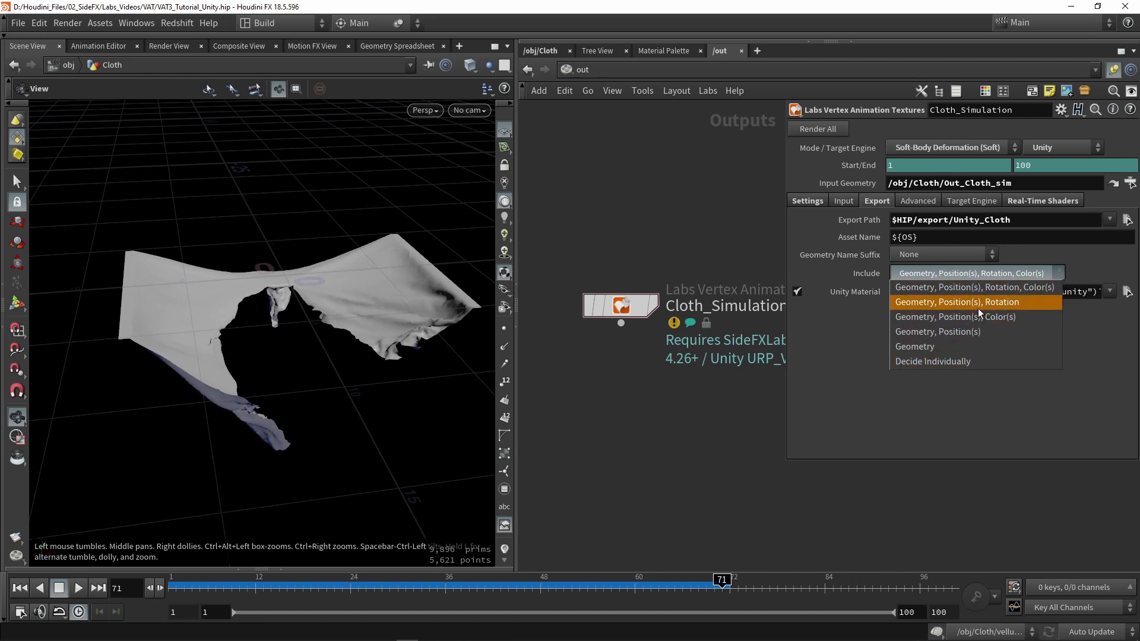
click(891, 407)
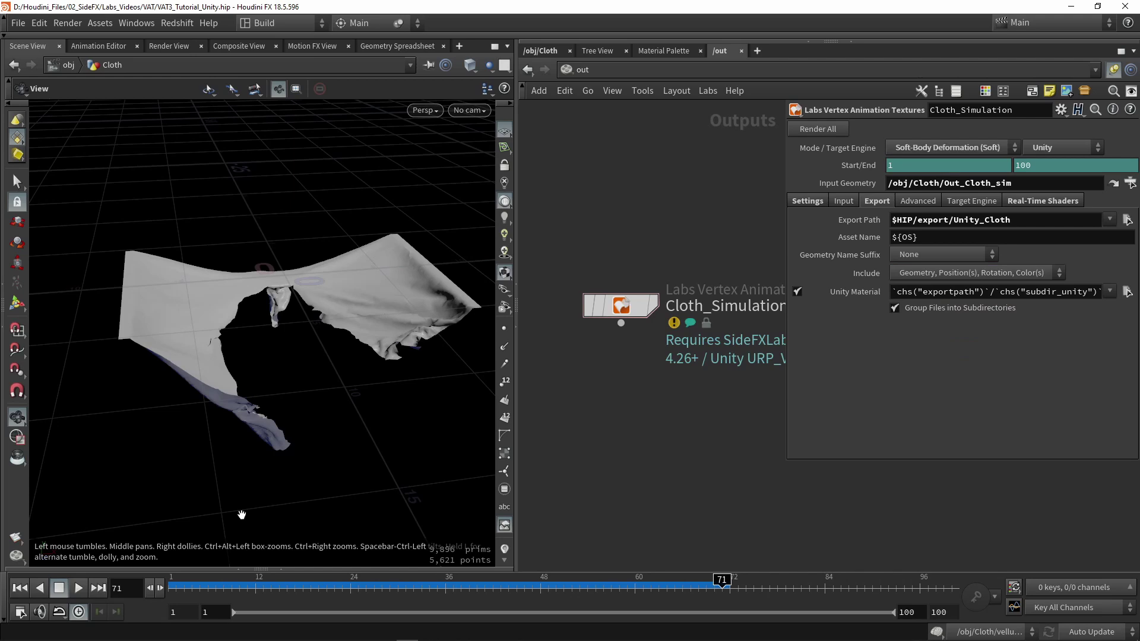
click(980, 258)
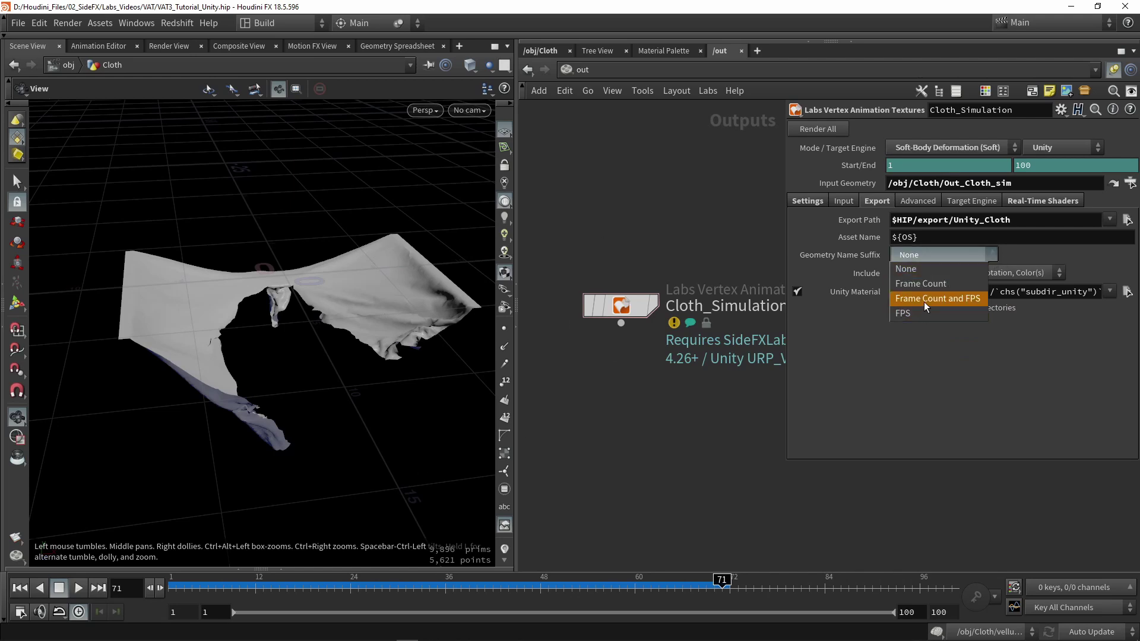
click(925, 368)
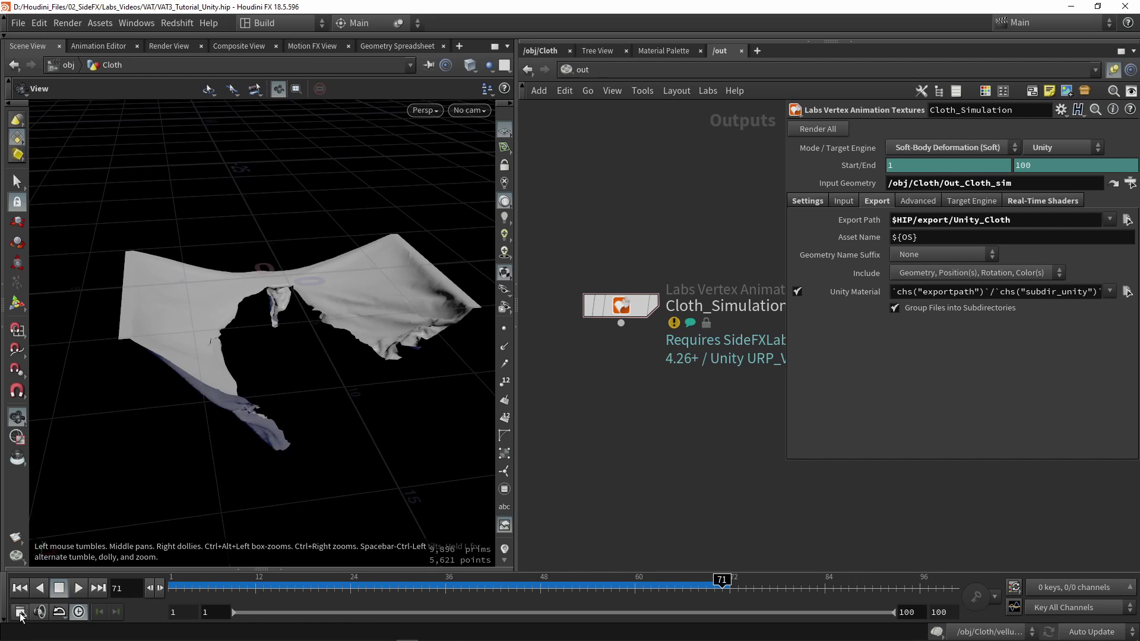
- Check the scene's FPS and frame range in the global animation options
click(21, 612)
drag(81, 346, 189, 247)
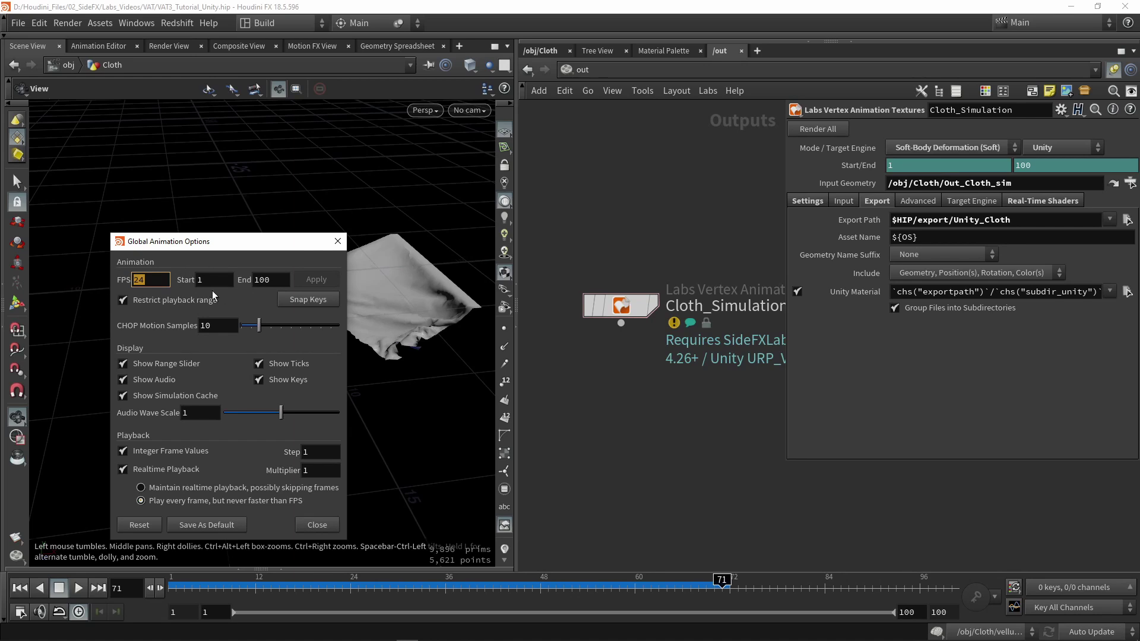
click(340, 241)
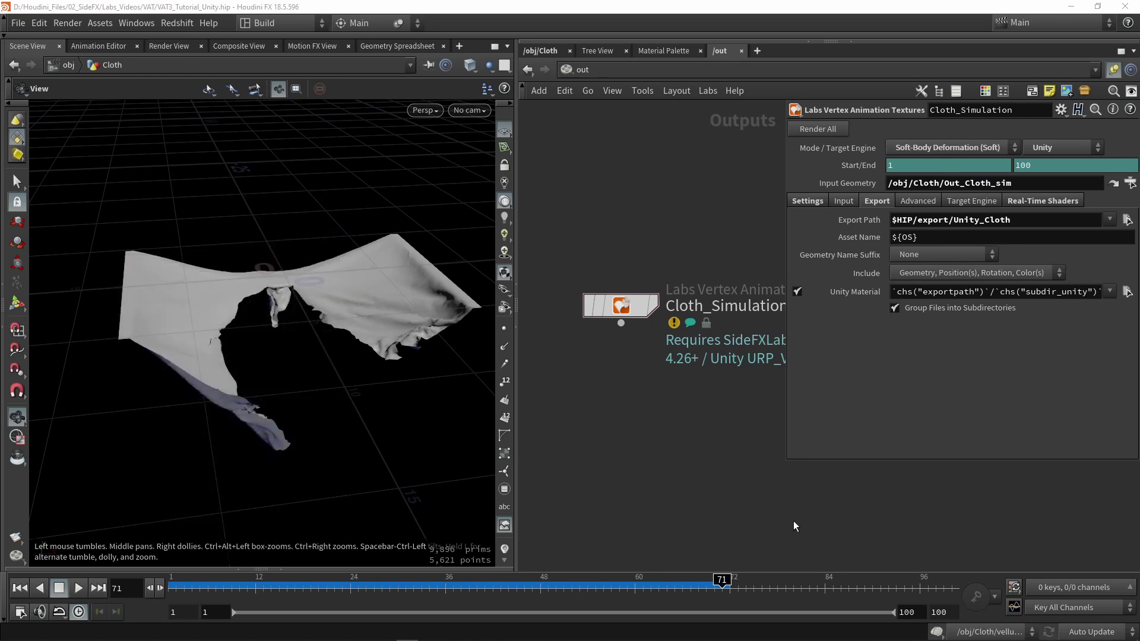
- Review the node's advanced, target engine and real-time shader settings, and return to its main settings
click(901, 203)
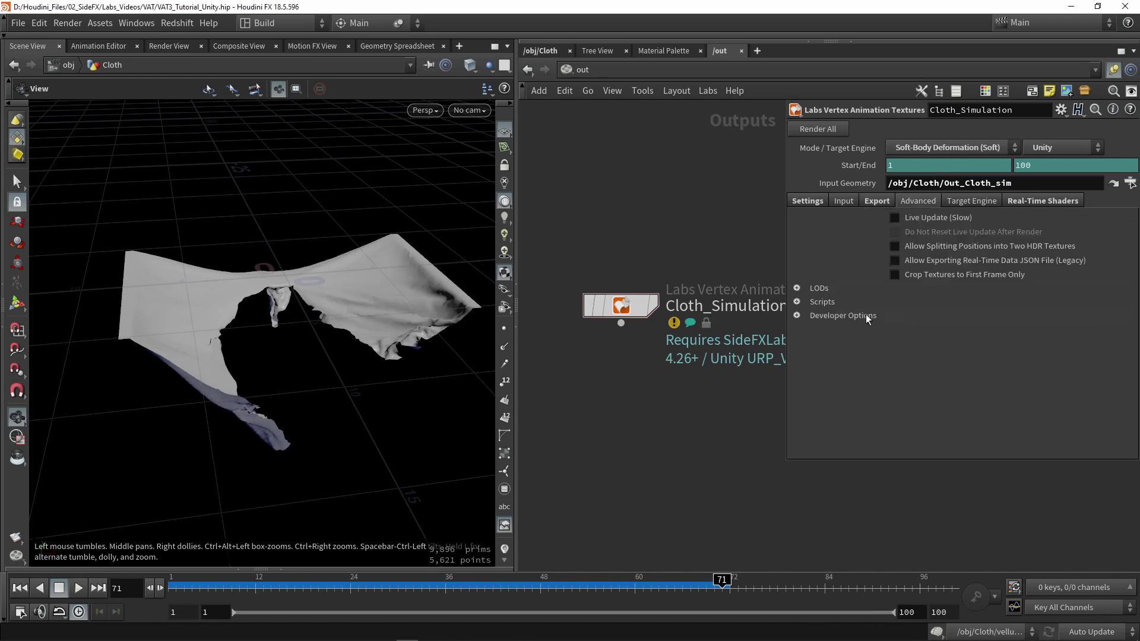
click(995, 203)
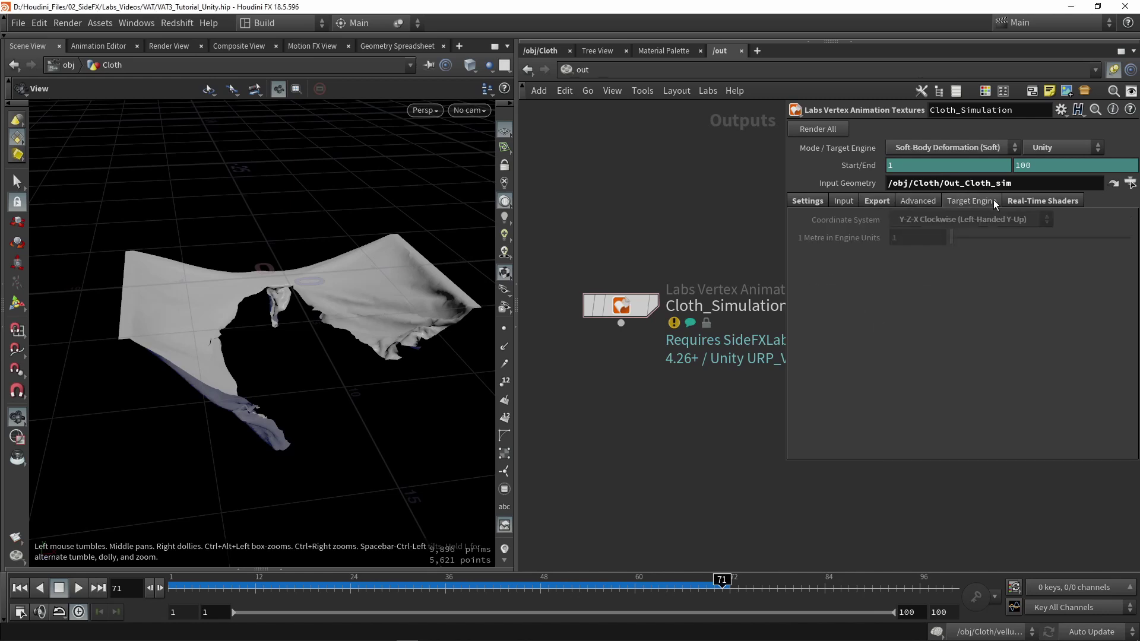
click(1040, 202)
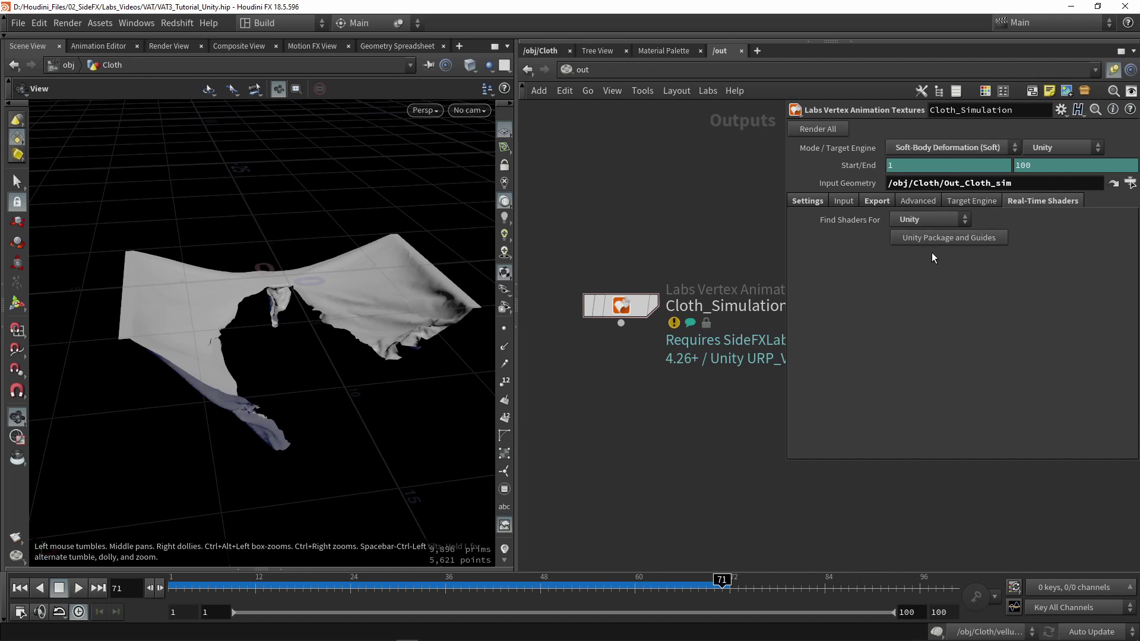
click(818, 203)
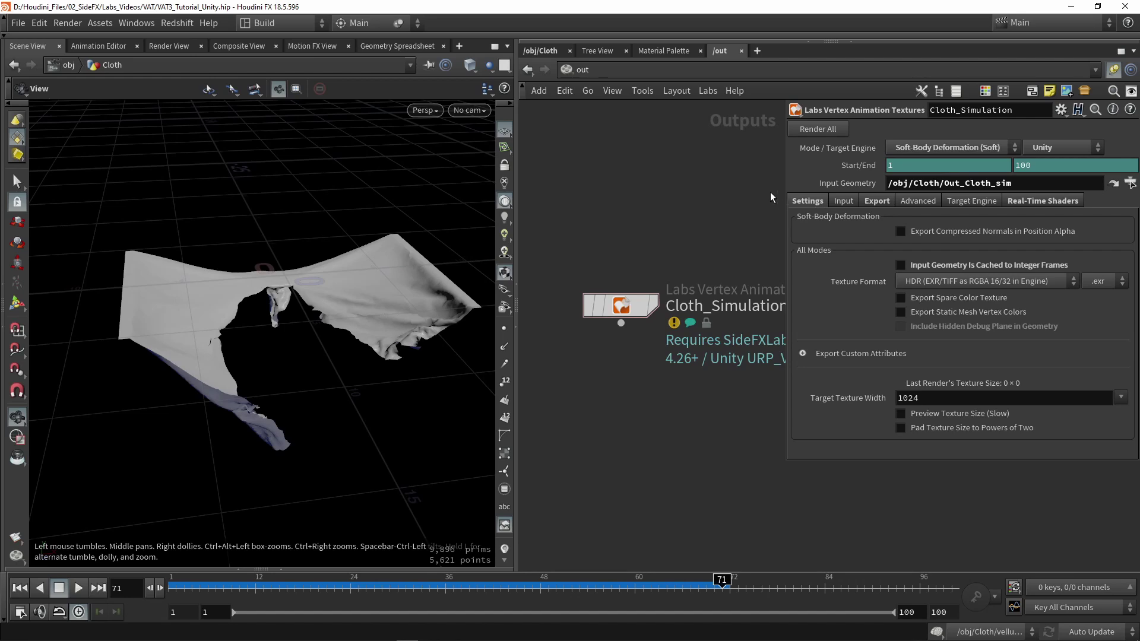
- Render all the vertex animation texture files and open the geo folder inside the Unity_Cloth export folder
click(816, 129)
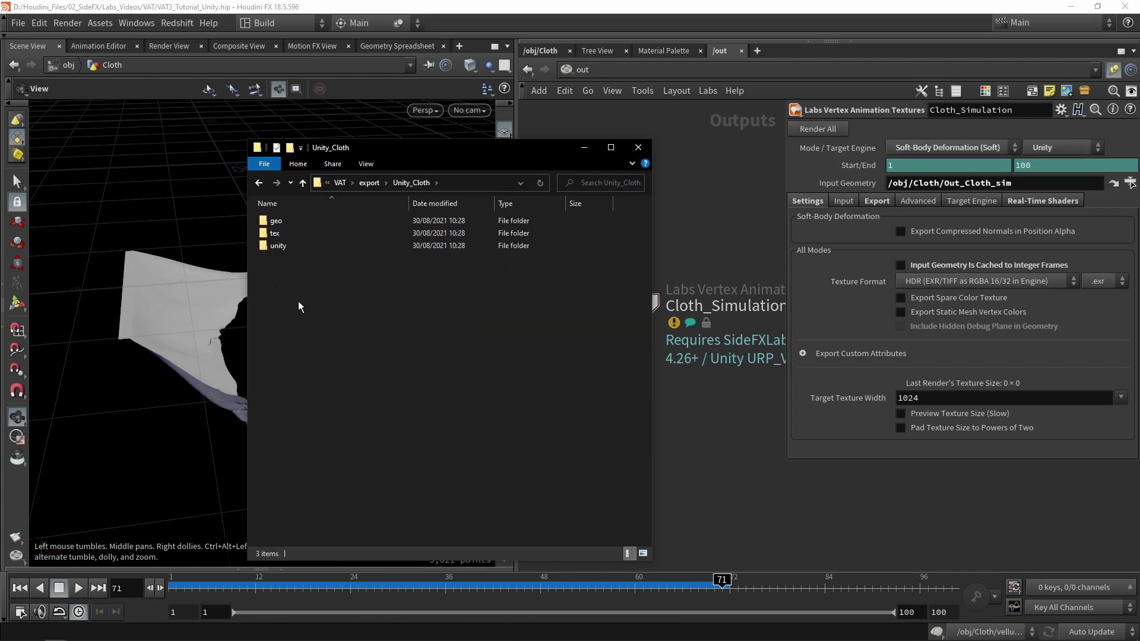
click(284, 222)
double_click(284, 221)
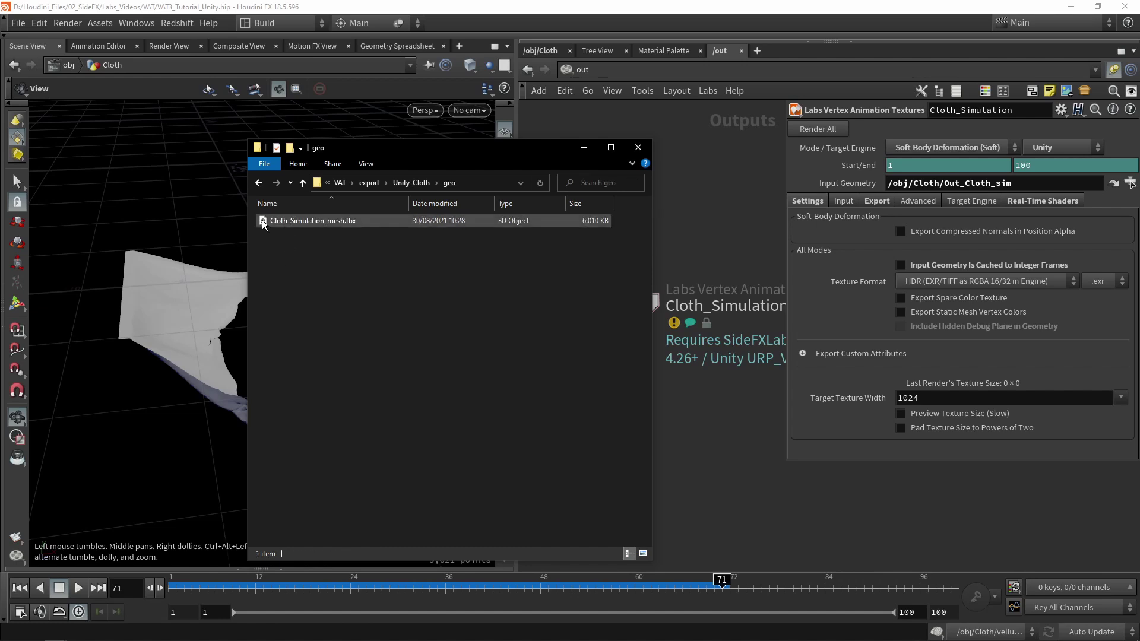
- Check the exported files in the tex and unity folders and return to the Unity_Cloth folder
click(259, 183)
double_click(296, 236)
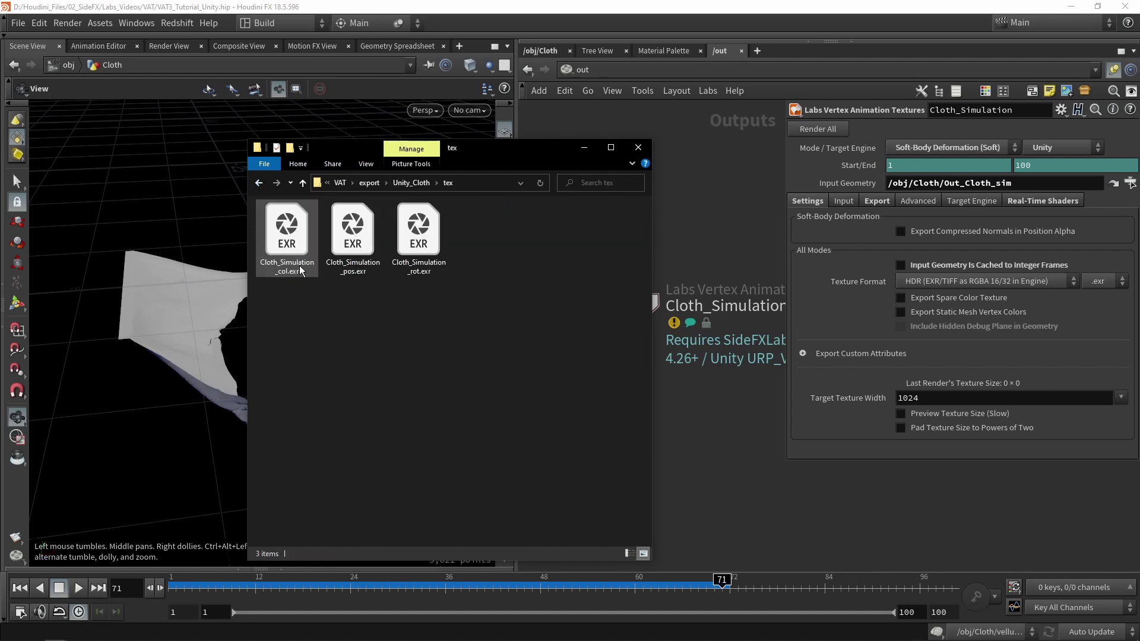
click(259, 184)
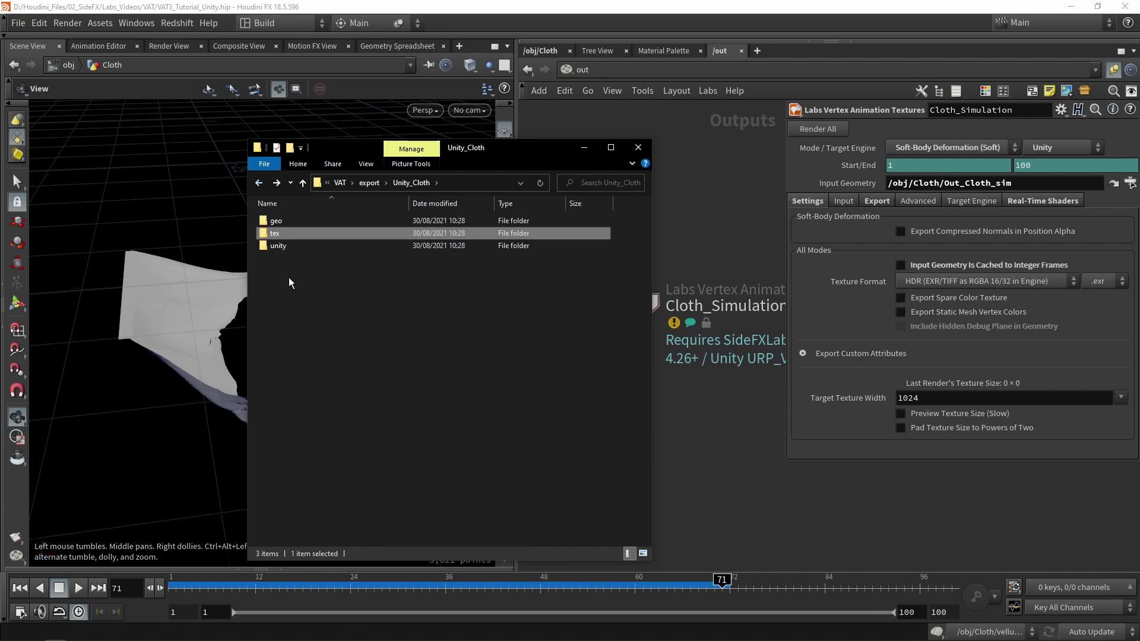
double_click(284, 251)
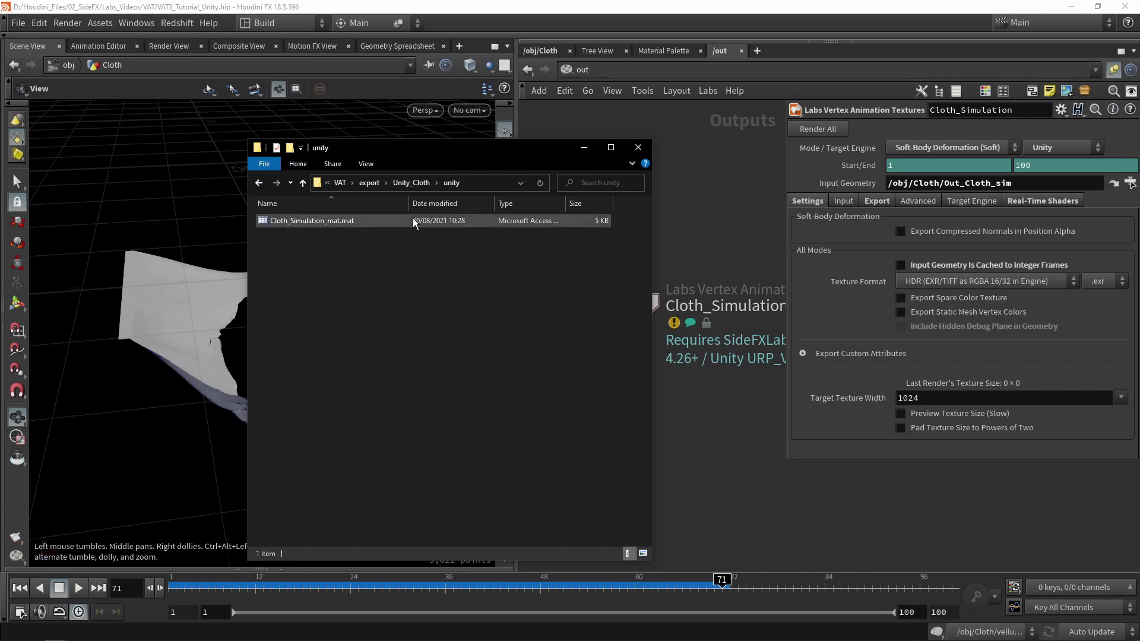
key(alt+Left)
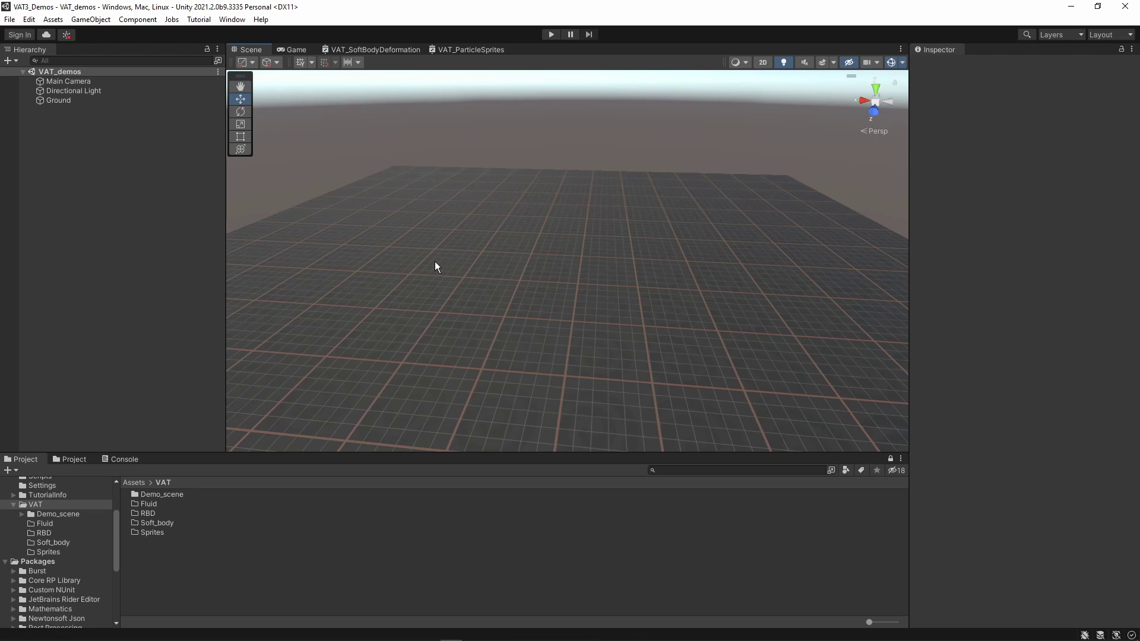
- Switch to Unity and copy the exported geo, tex and unity folders into the project's Assets/VAT/Soft_body folder
middle_drag(588, 239, 577, 231)
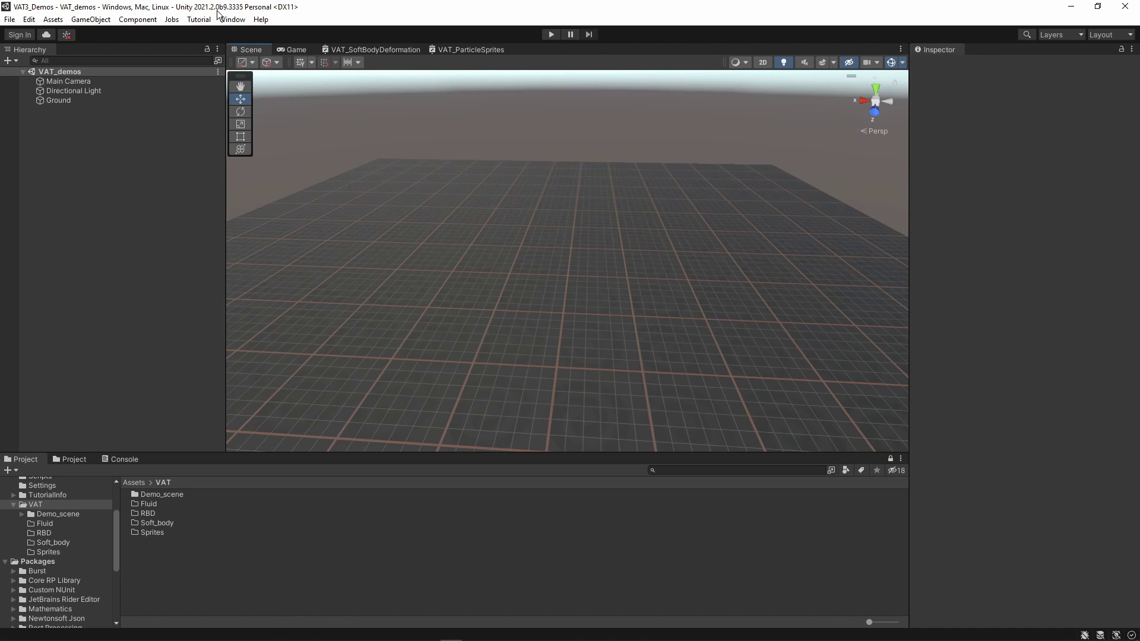
alt+drag(605, 248, 611, 246)
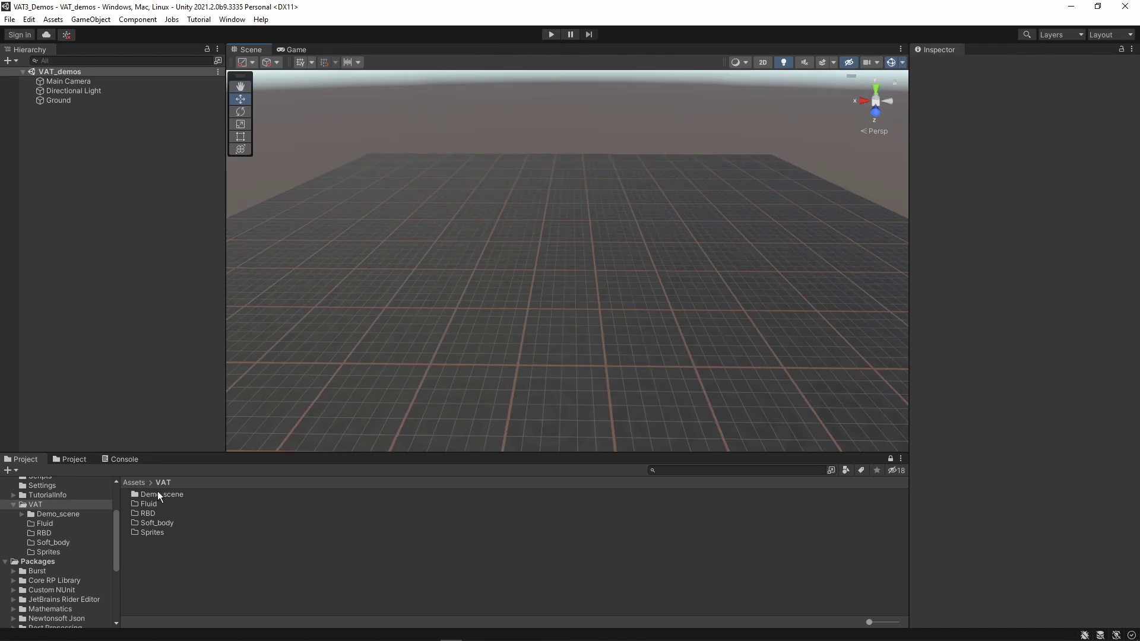
double_click(155, 524)
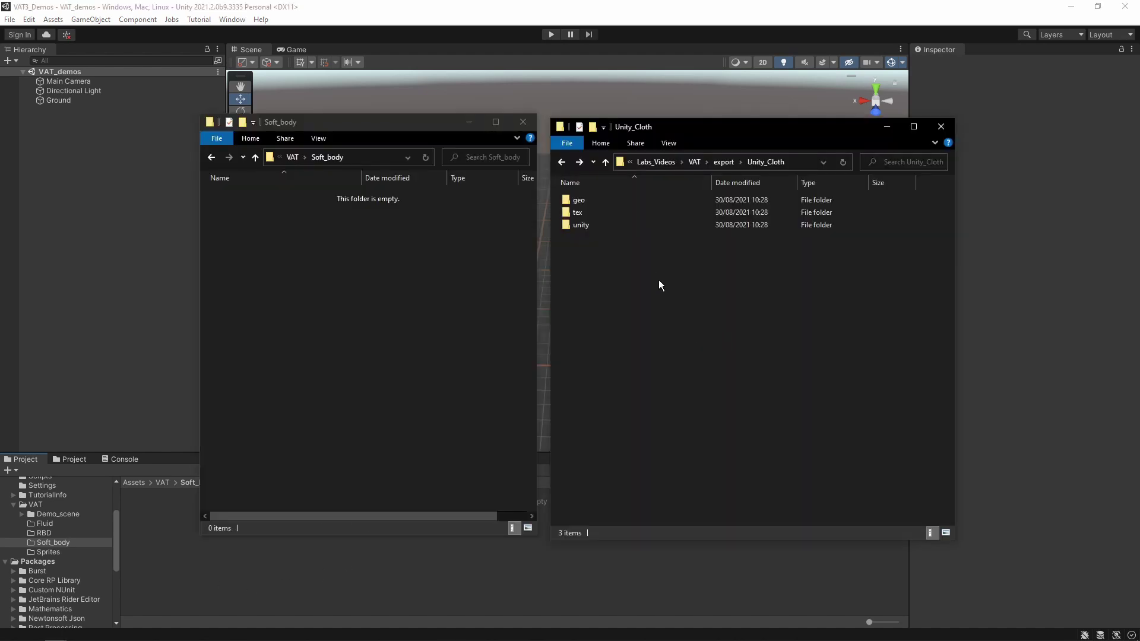
drag(657, 280, 641, 157)
drag(630, 213, 297, 287)
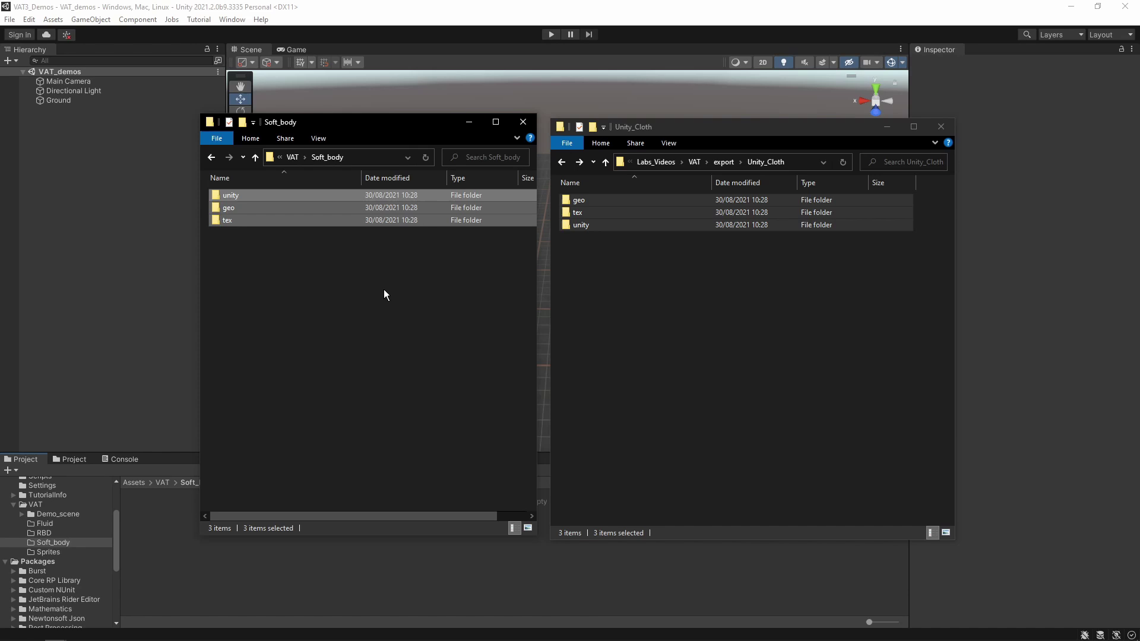
click(207, 486)
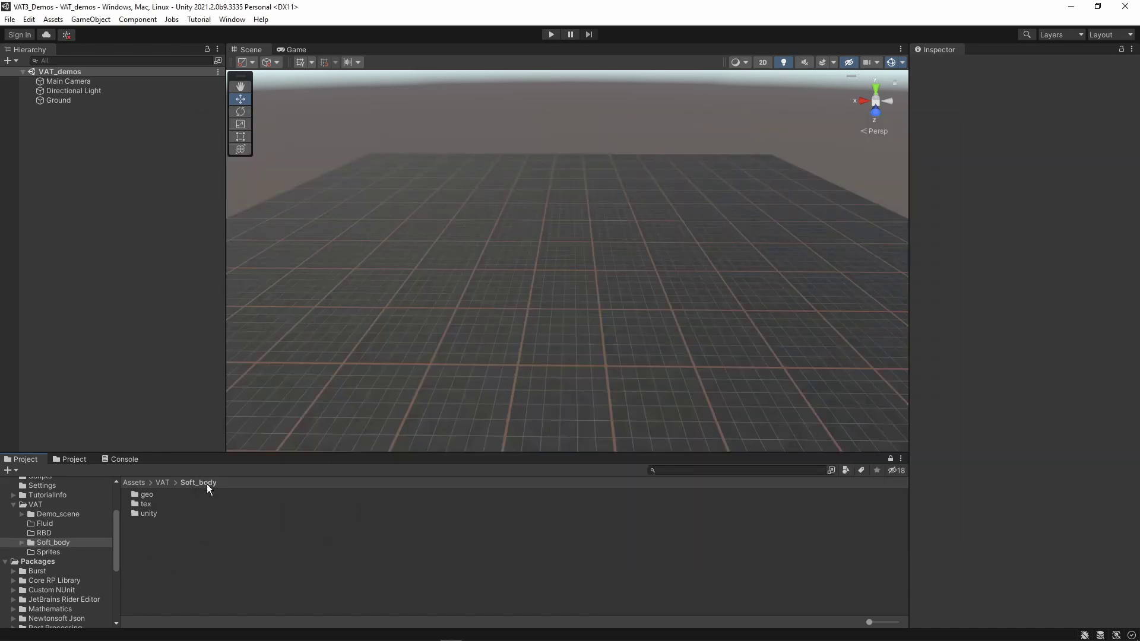
- Apply the VAT_FBX import preset to Cloth_Simulation_mesh in the geo folder and place the mesh in the scene above the ground
click(146, 495)
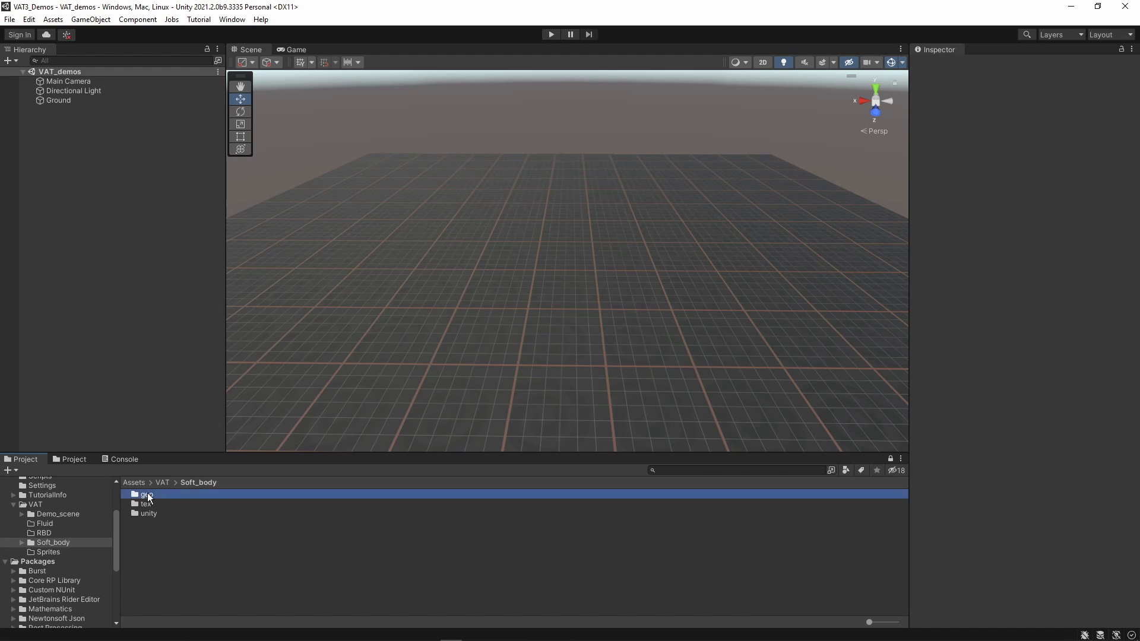
double_click(148, 498)
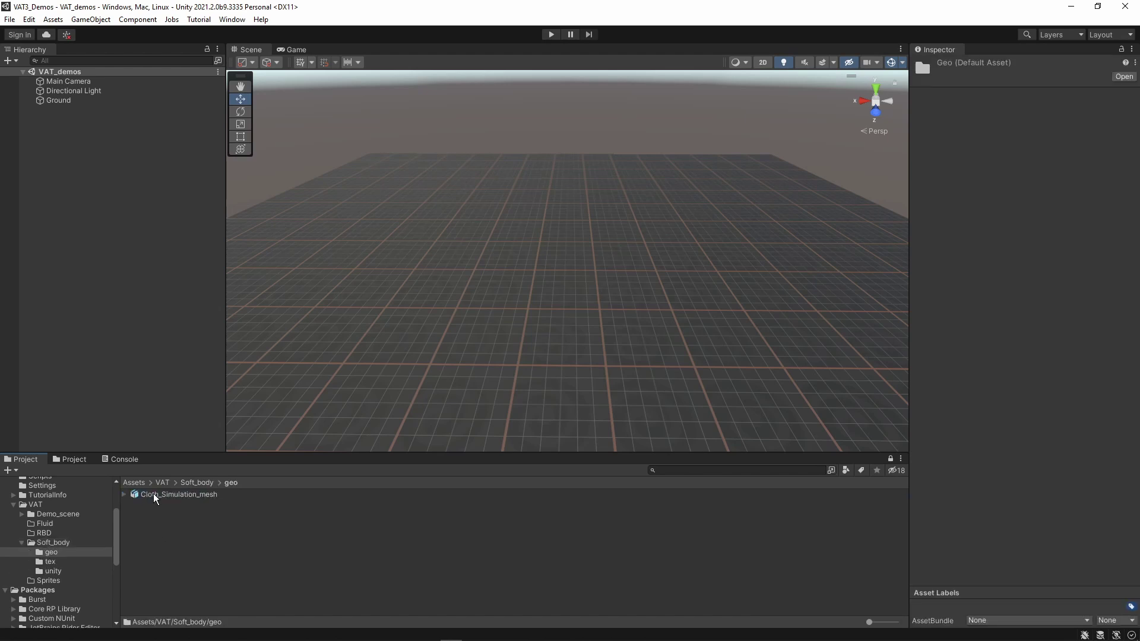
click(154, 496)
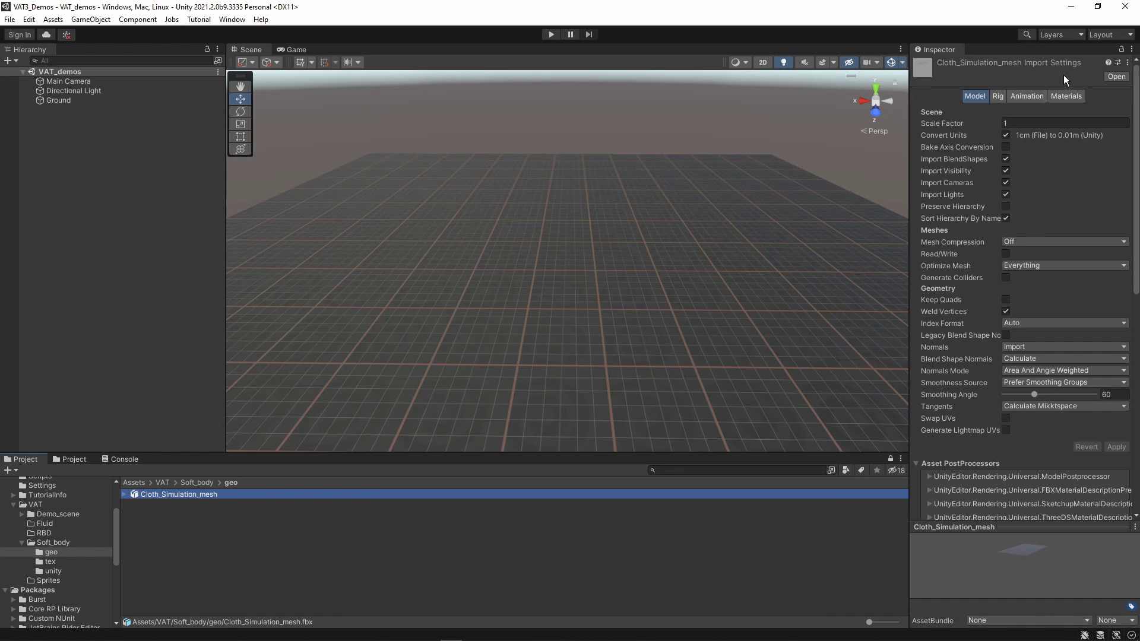
click(1117, 62)
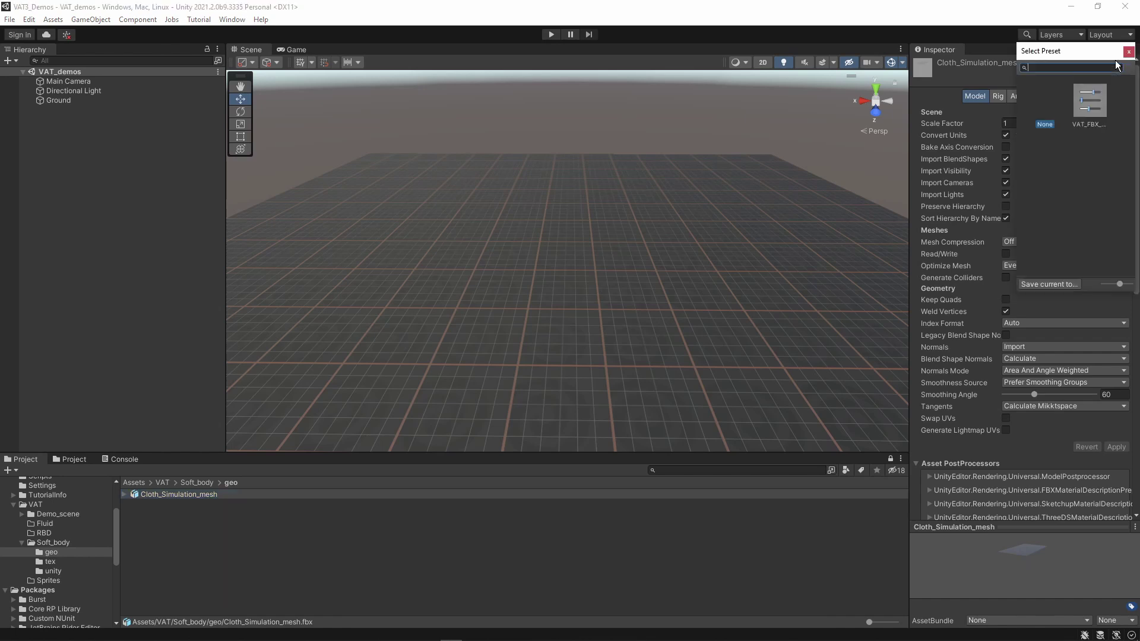
click(1084, 127)
double_click(1085, 104)
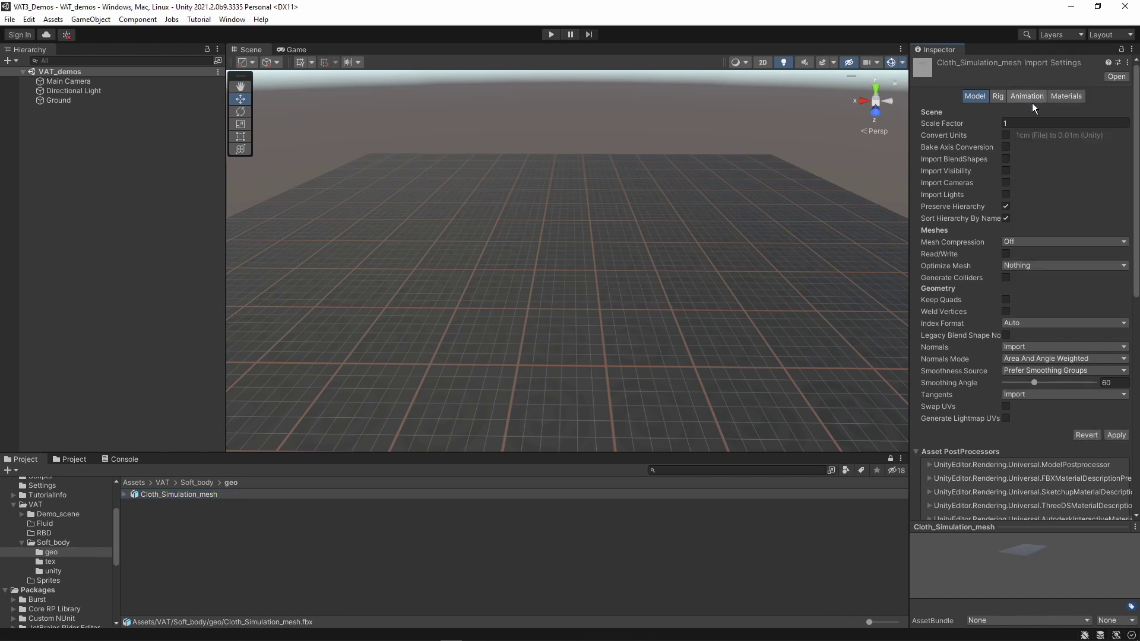
click(1116, 435)
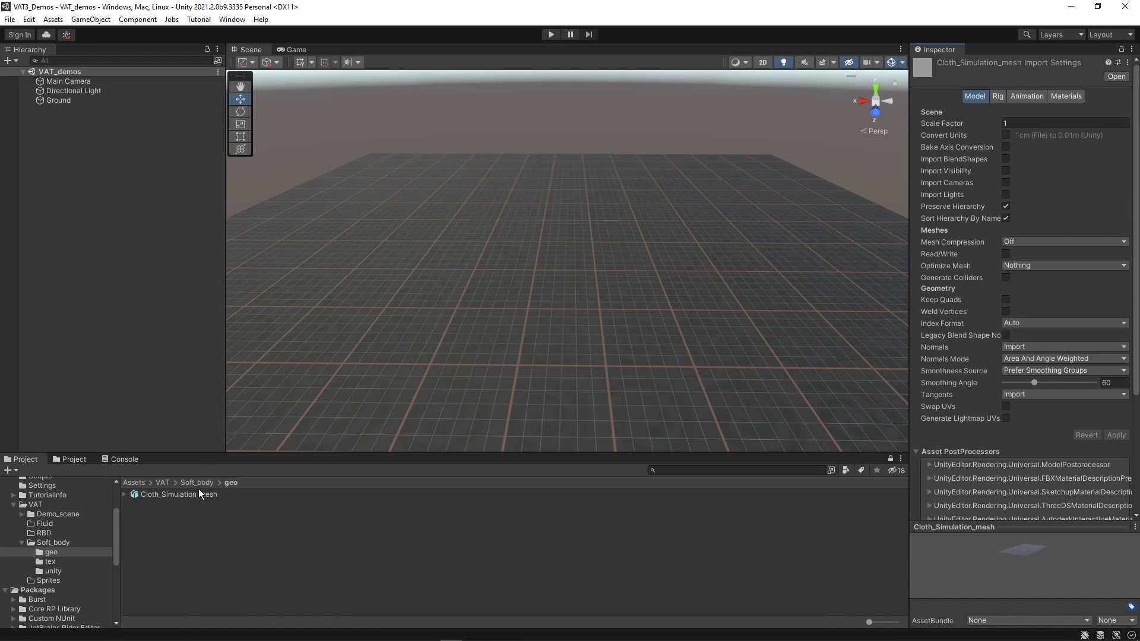
drag(191, 499, 537, 225)
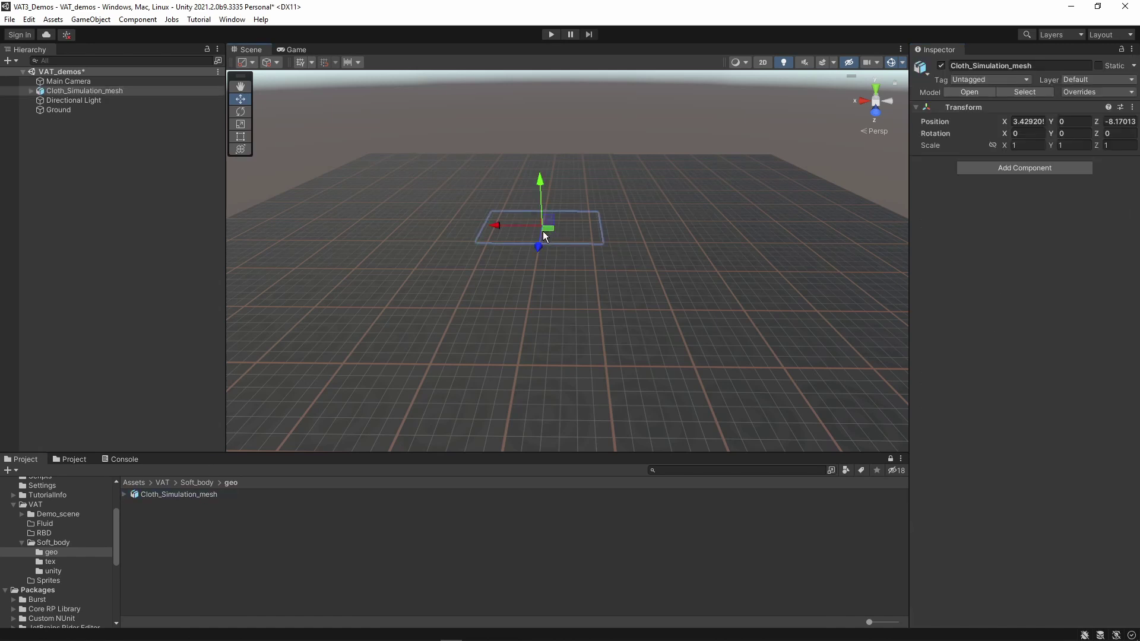
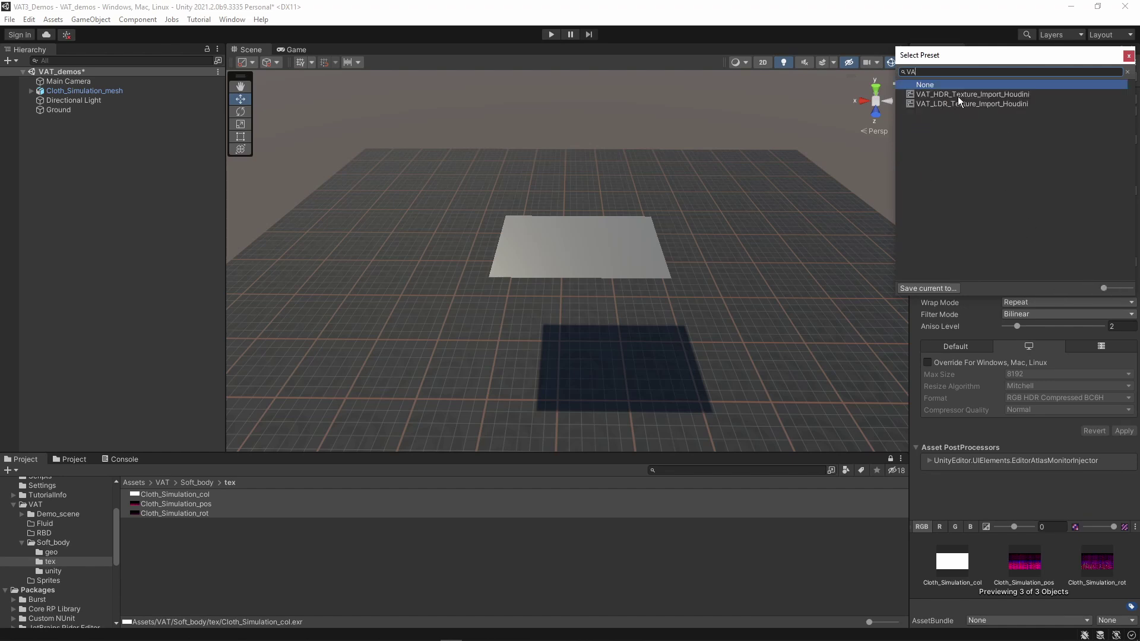
- Apply the VAT_HDR_Texture_Import_Houdini preset to the three cloth textures and check it against the Texture Format setting in Houdini
click(948, 95)
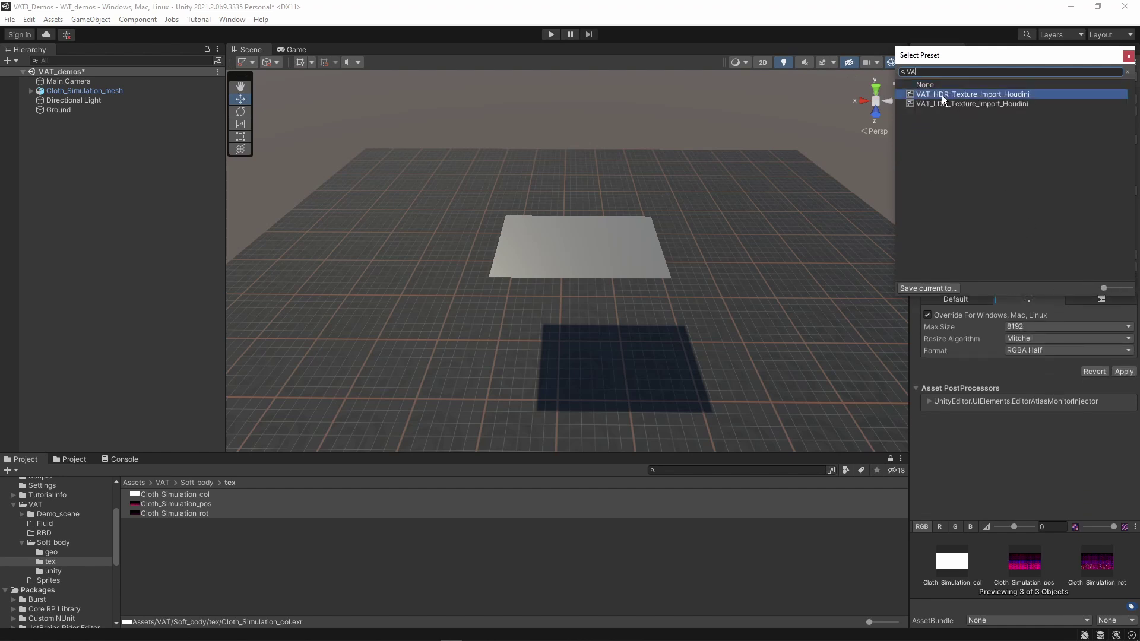
double_click(948, 95)
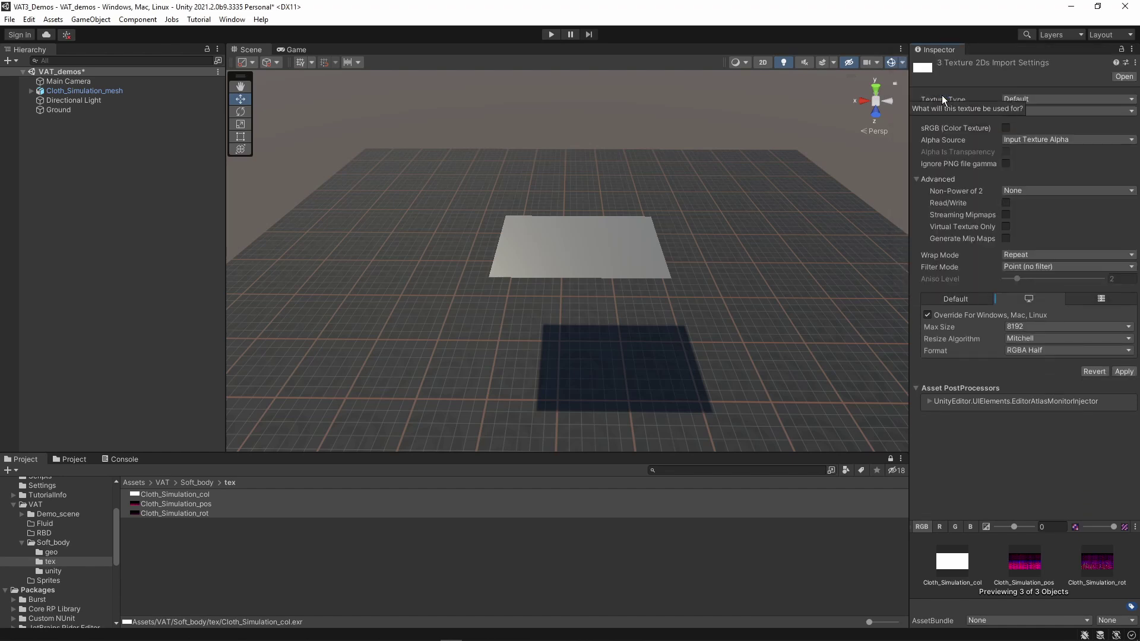
click(1124, 372)
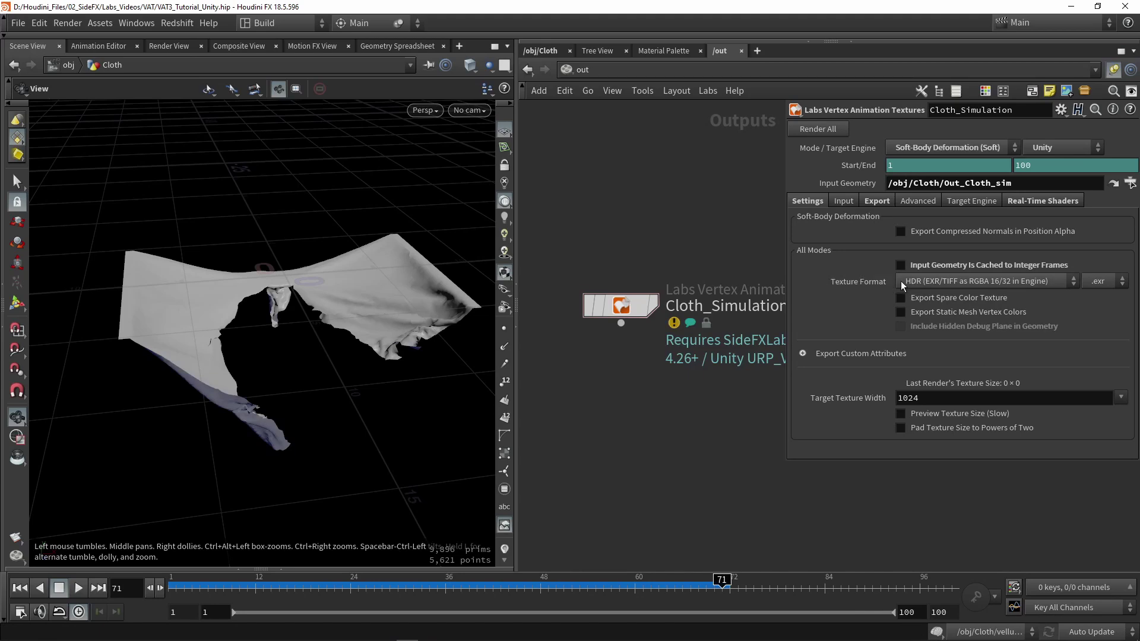
click(917, 286)
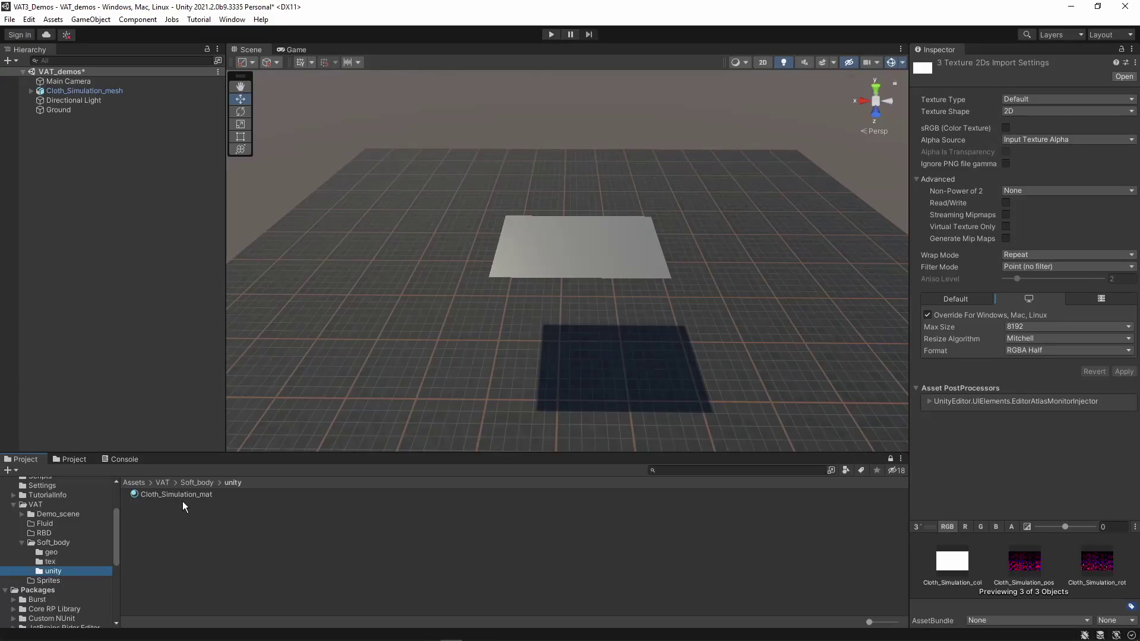
- Lock the inspector on Cloth_Simulation_mat and assign the col, pos and rot textures to its Color, Position and Rotation Texture inputs
click(183, 497)
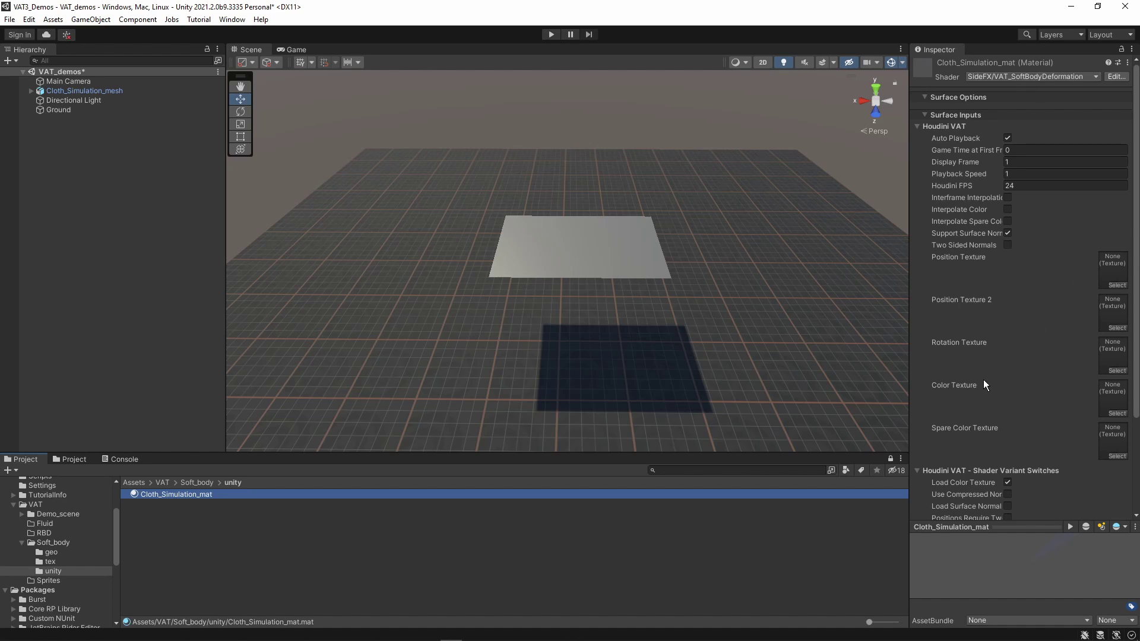
click(1122, 49)
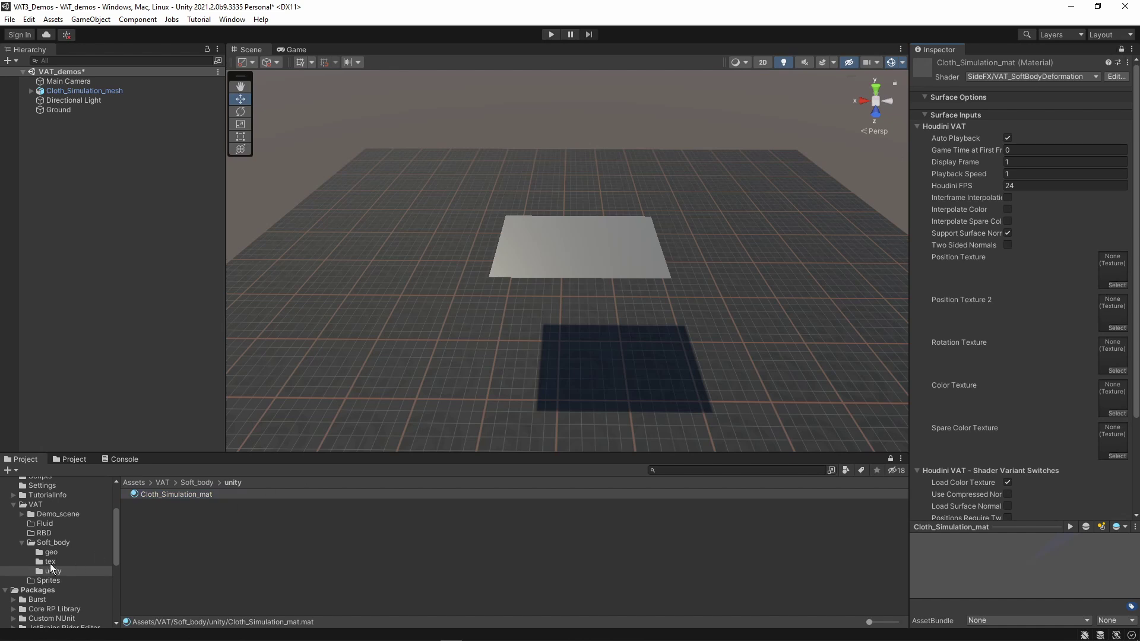
click(50, 561)
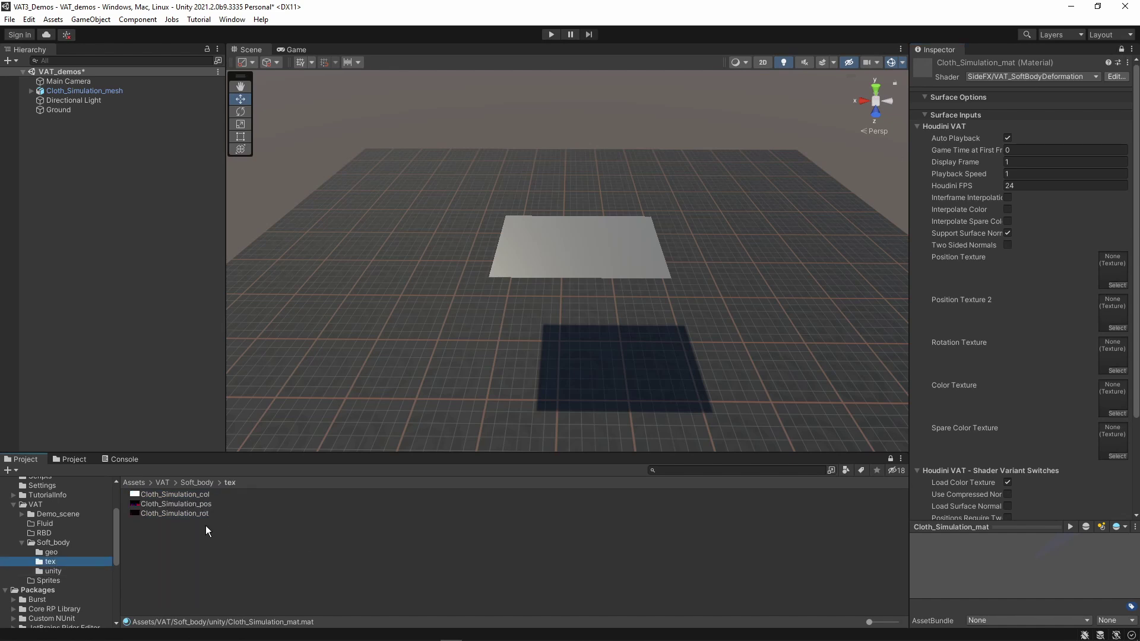
drag(191, 493, 1114, 397)
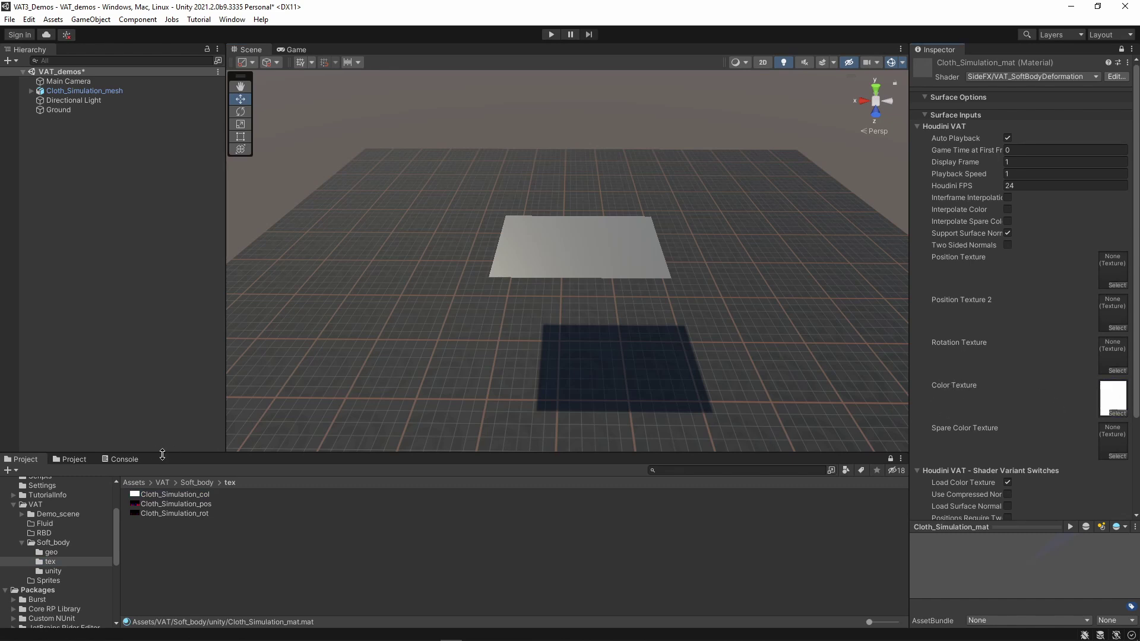
drag(194, 500, 1116, 270)
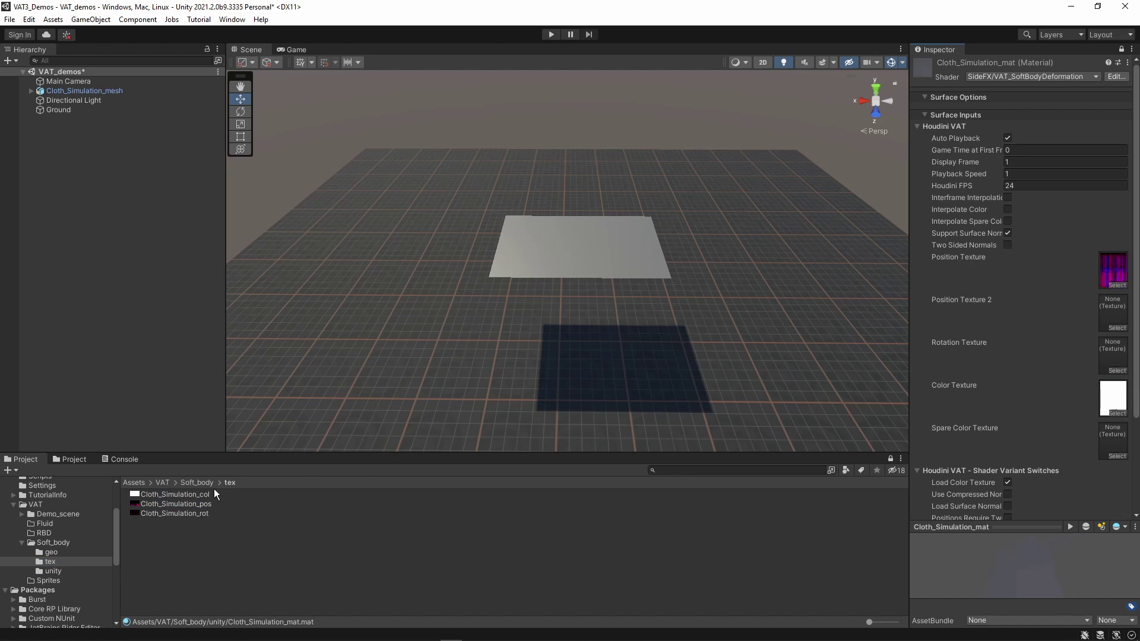
drag(171, 514, 1114, 350)
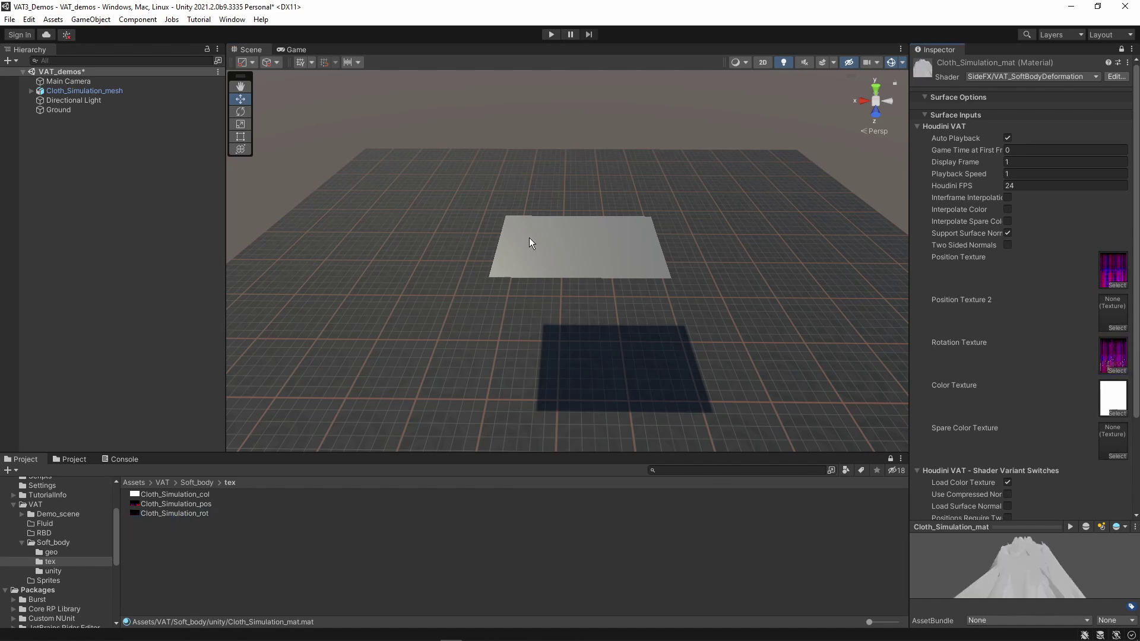
- Assign Cloth_Simulation_mat from the unity folder to the cloth mesh in the scene
right_drag(894, 339, 739, 341)
click(53, 571)
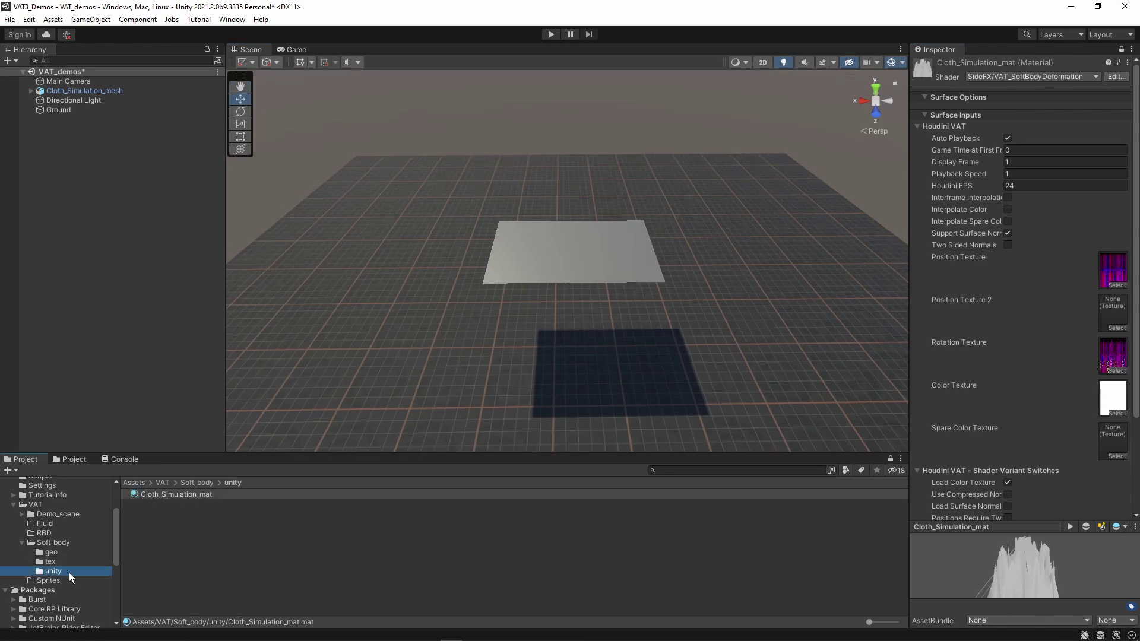
drag(173, 496, 618, 255)
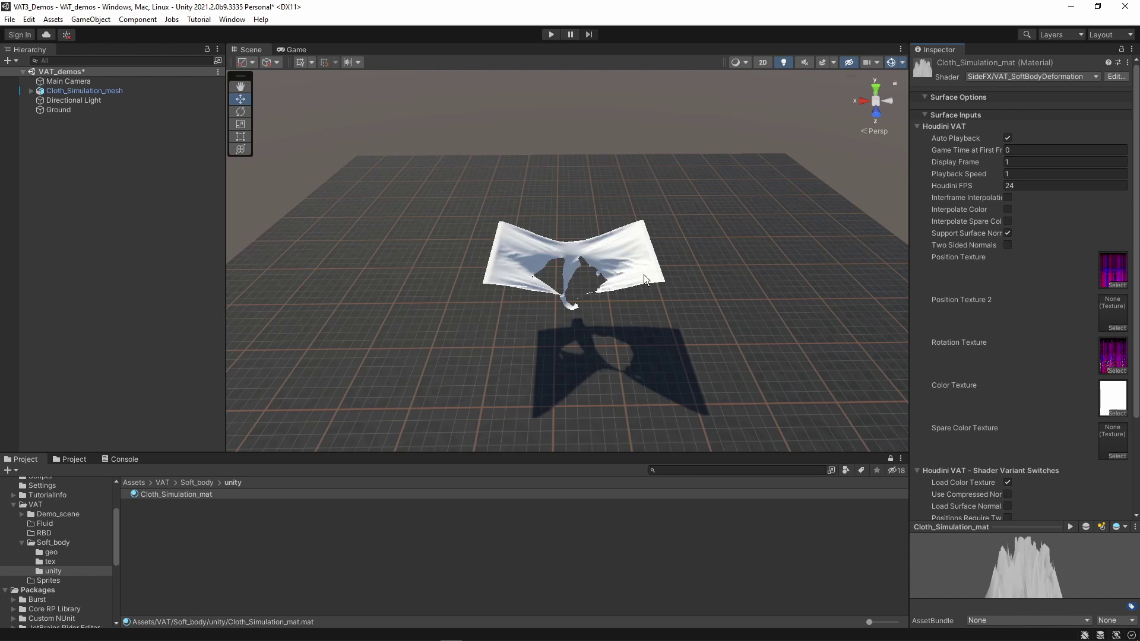
- Inspect the animated cloth from several angles, then run the scene in Play mode and stop it
alt+drag(682, 265, 783, 276)
alt+drag(491, 306, 677, 279)
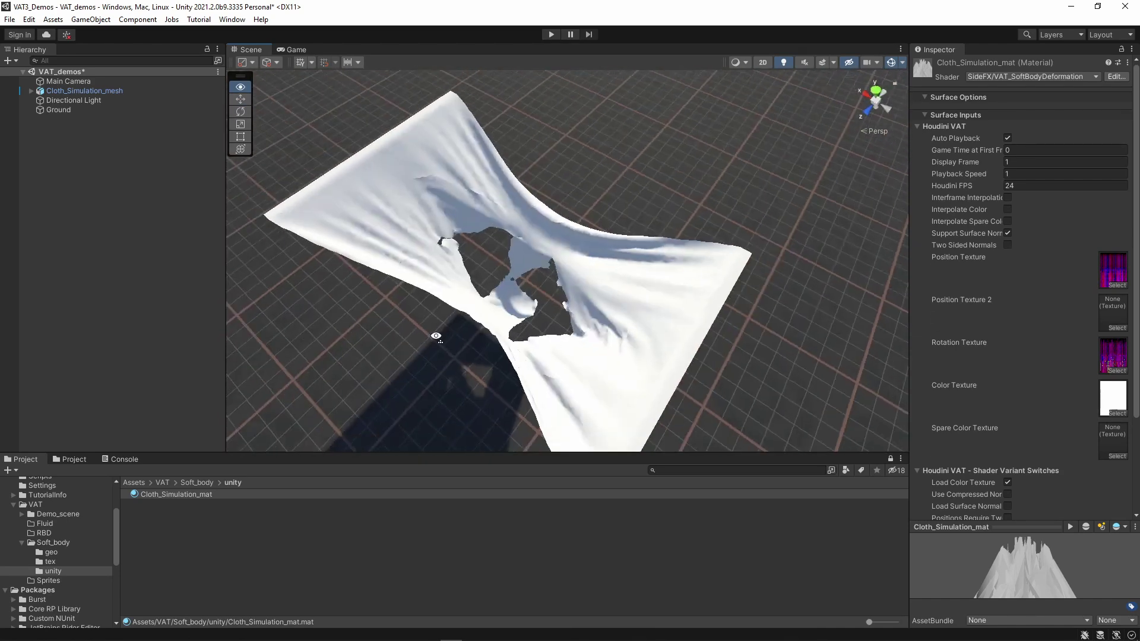
click(551, 34)
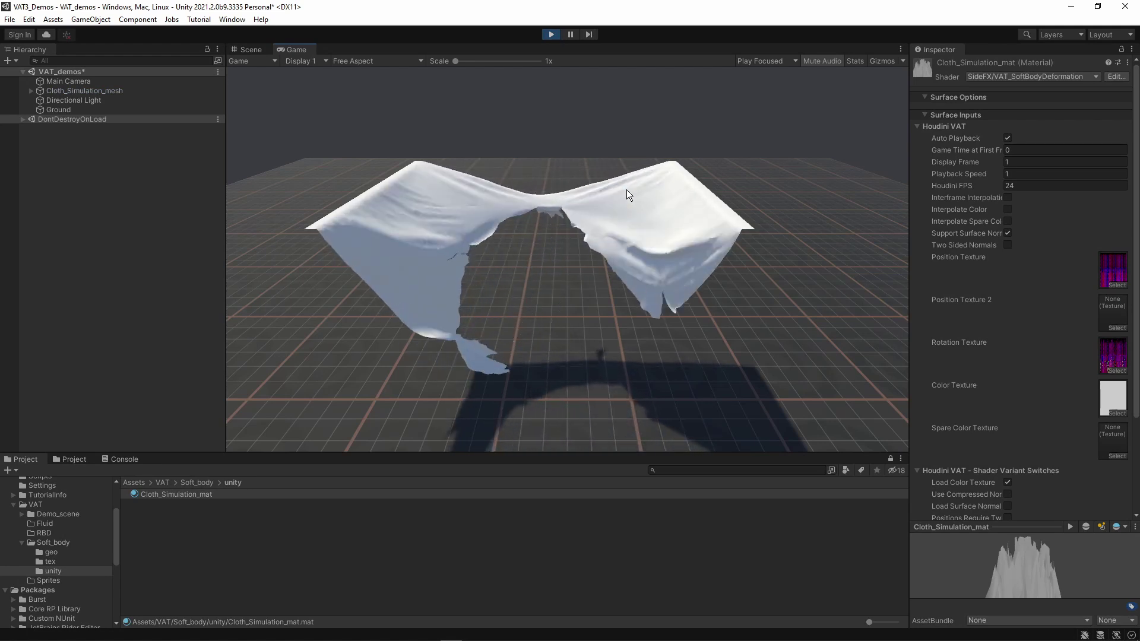
click(551, 33)
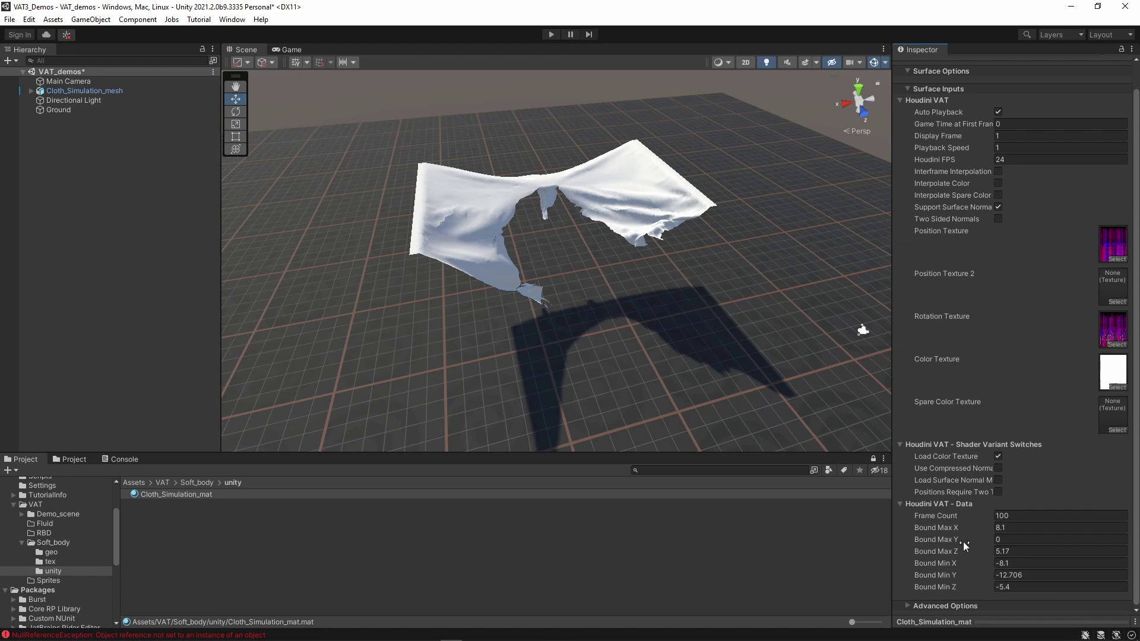
- Open the VAT_SoftBodyDeformation shader graph from the cloth material and examine its node network
scroll(962, 541, up, 2)
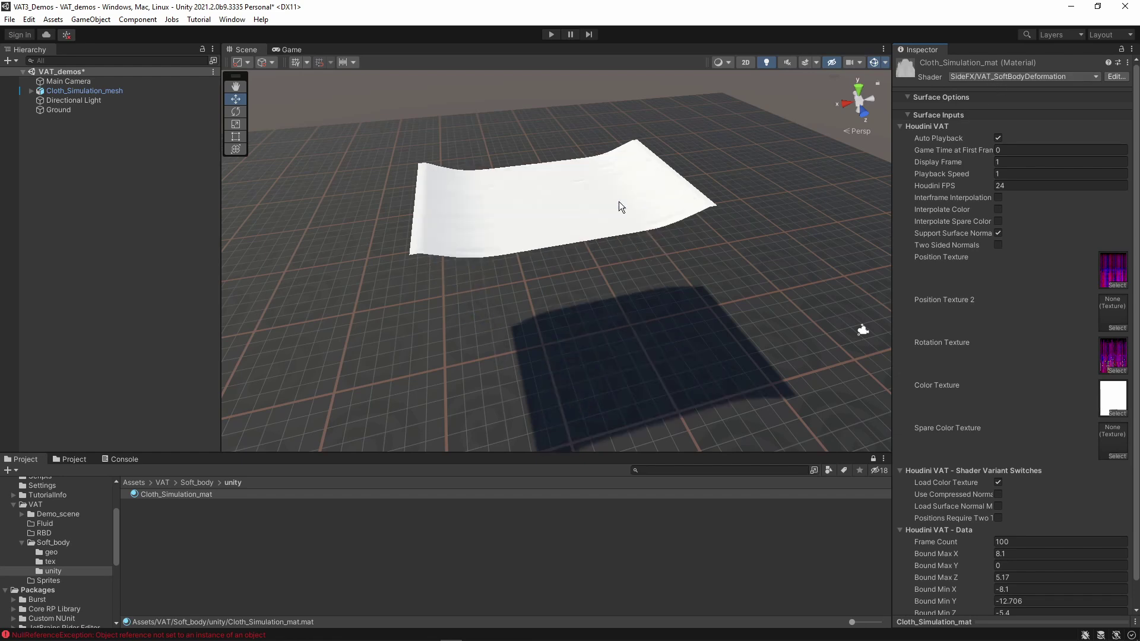
click(1116, 76)
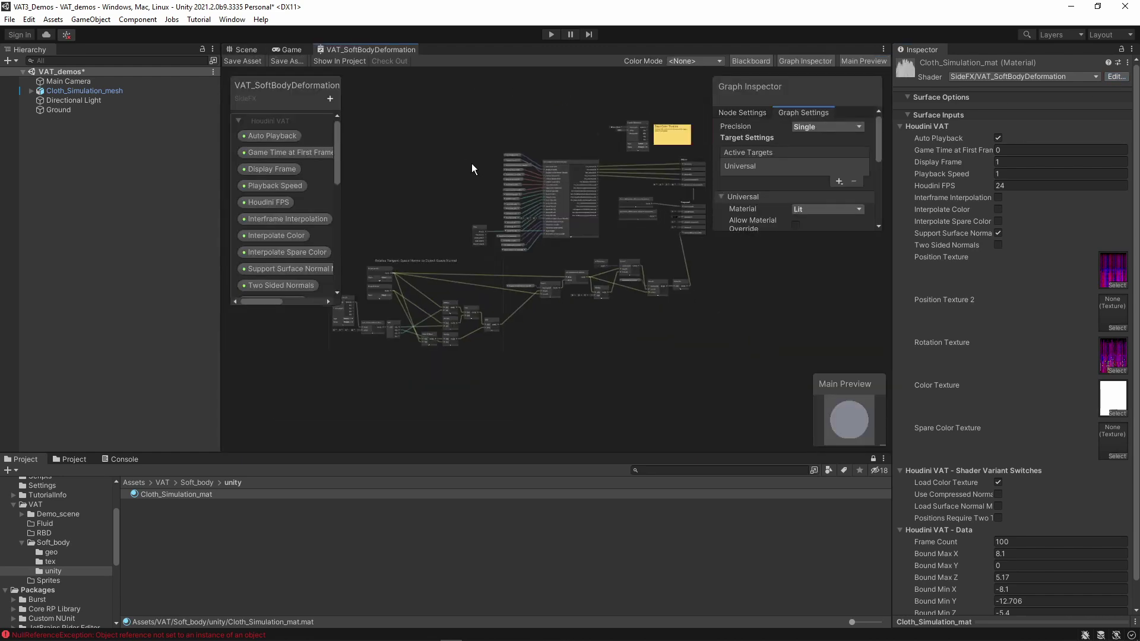
scroll(471, 168, down, 1)
scroll(676, 355, up, 3)
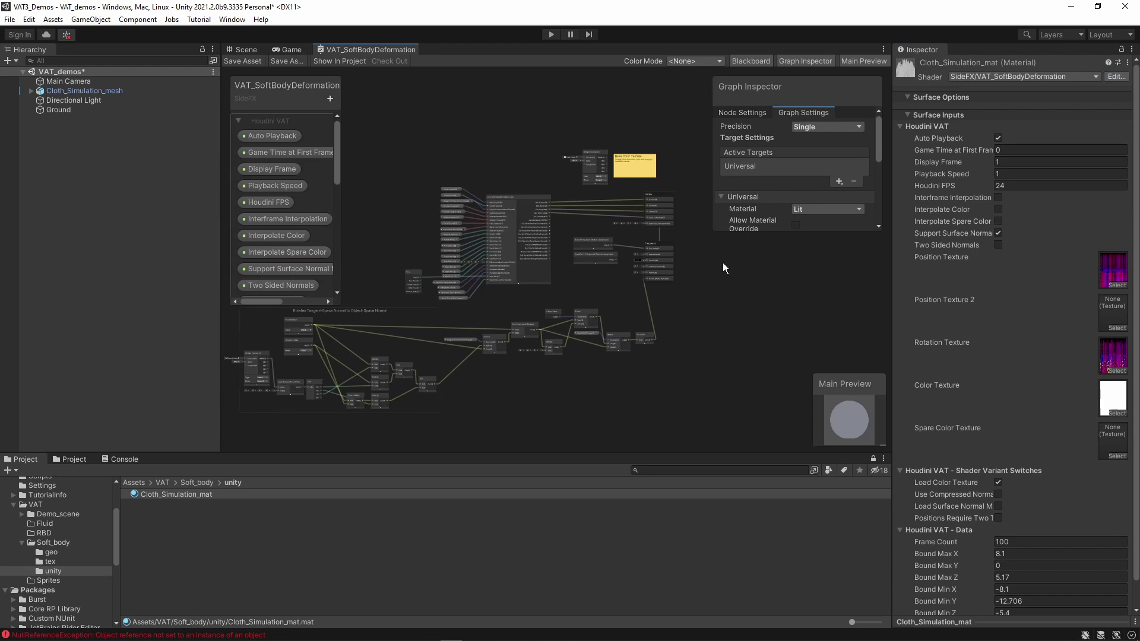
- Browse the SideFX Vertex Animation Textures package to its Editor/Shaders folder and select the VAT_DynamicRemeshing shader to view its properties
scroll(54, 570, down, 5)
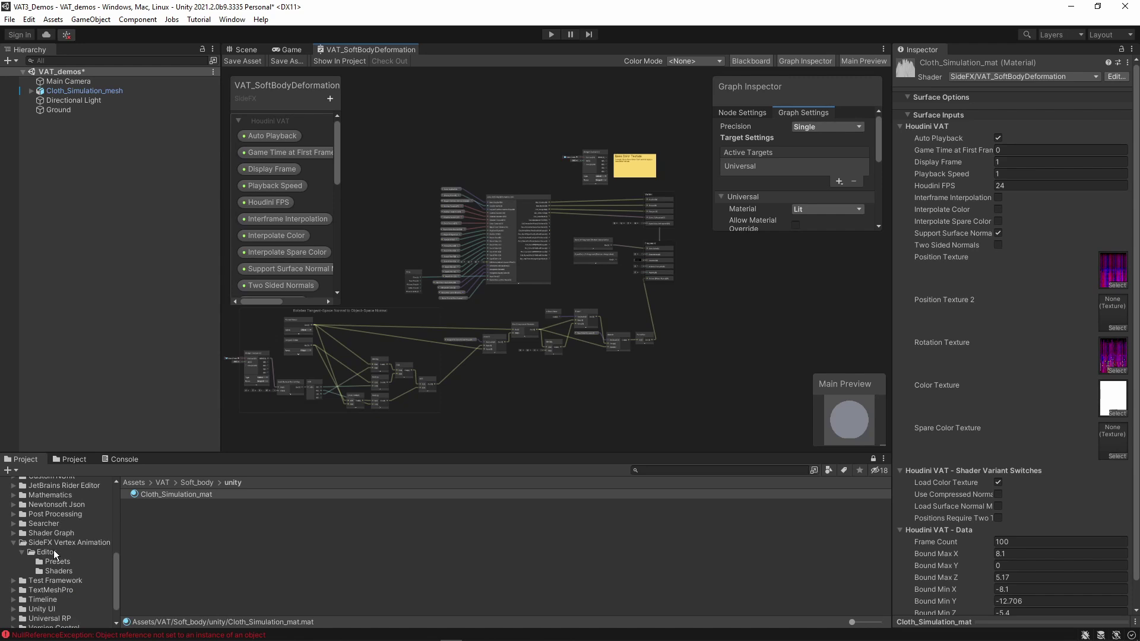
click(53, 534)
click(54, 542)
double_click(151, 494)
double_click(154, 505)
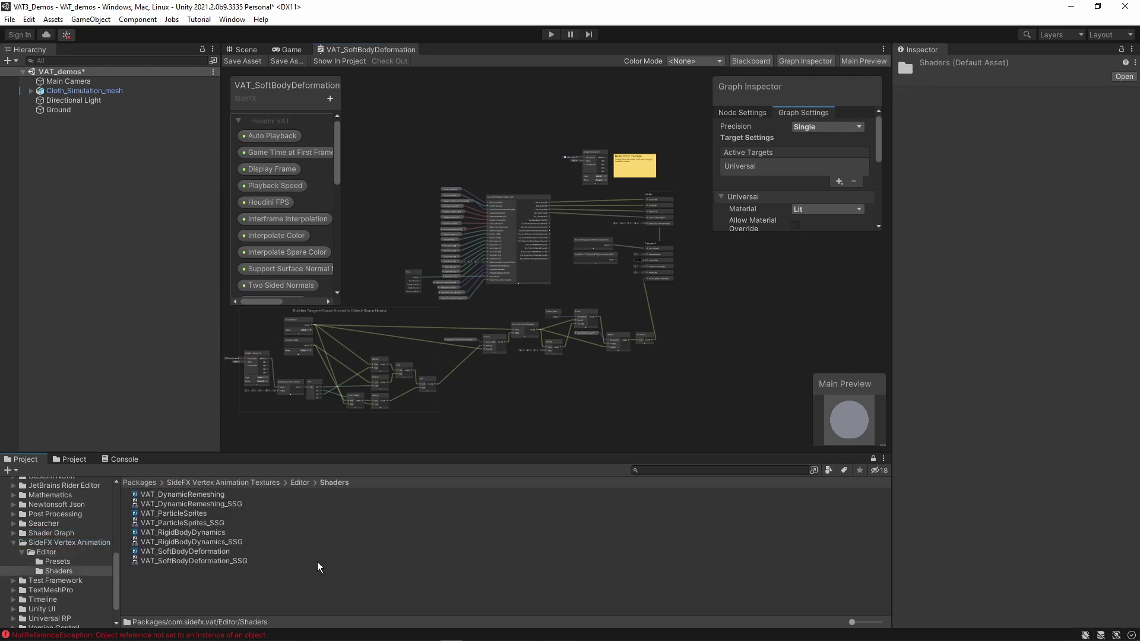
click(186, 496)
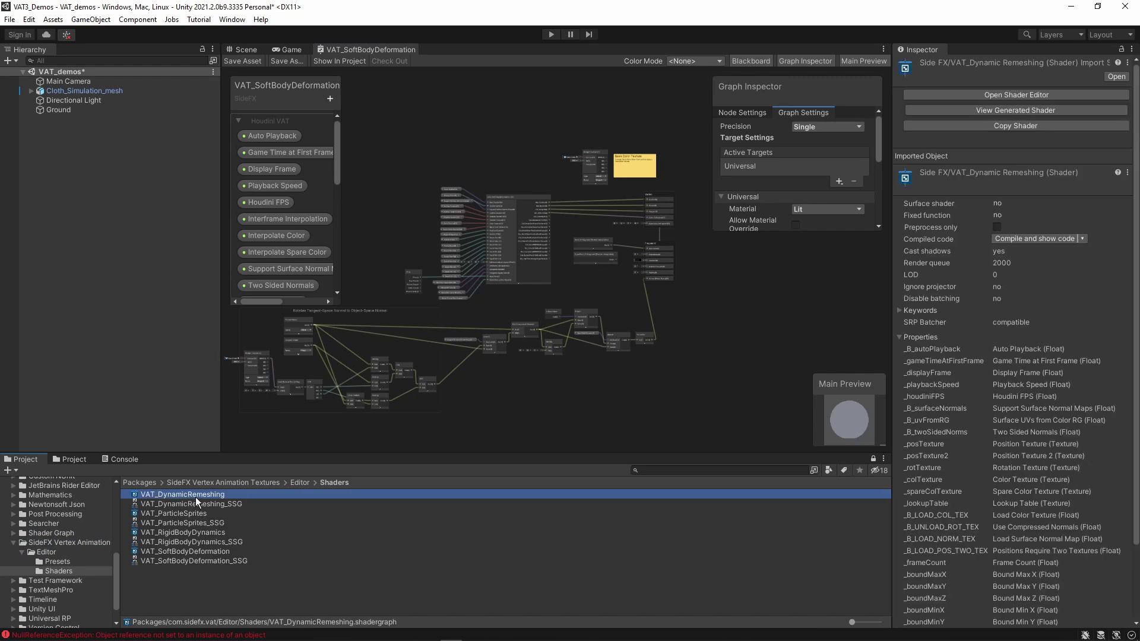
scroll(45, 530, up, 5)
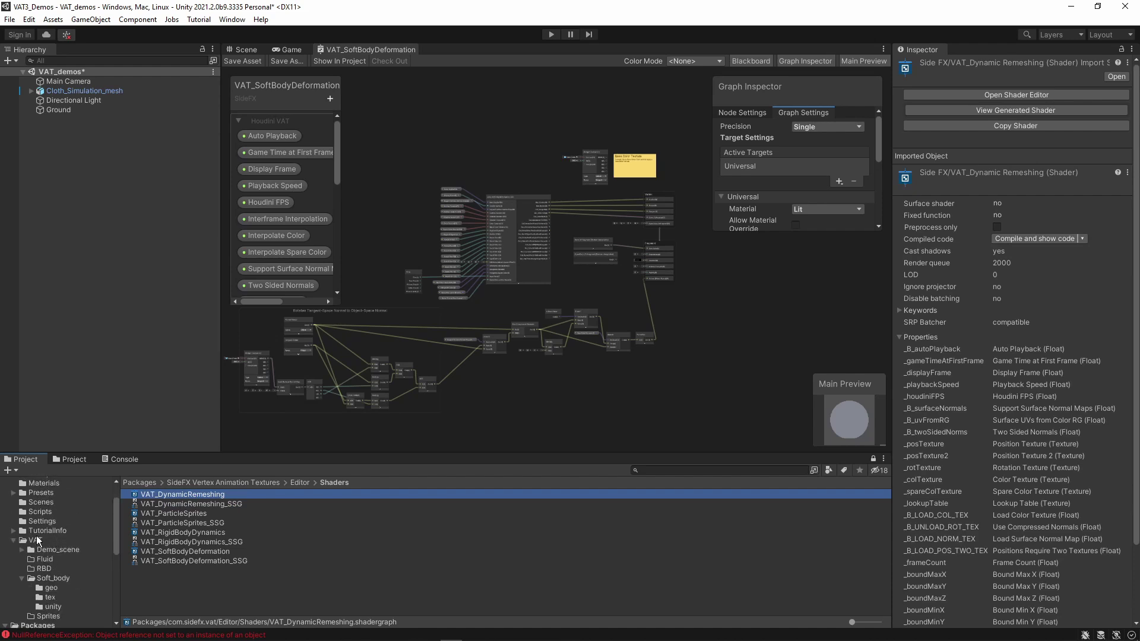
scroll(34, 529, up, 3)
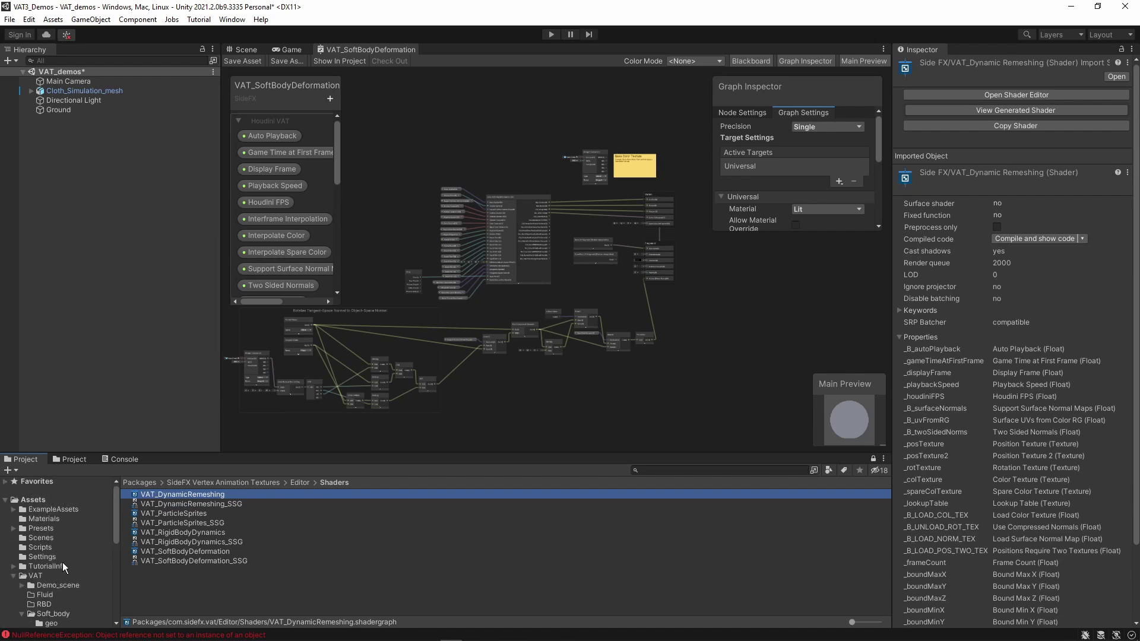
scroll(63, 560, down, 3)
scroll(630, 254, down, 1)
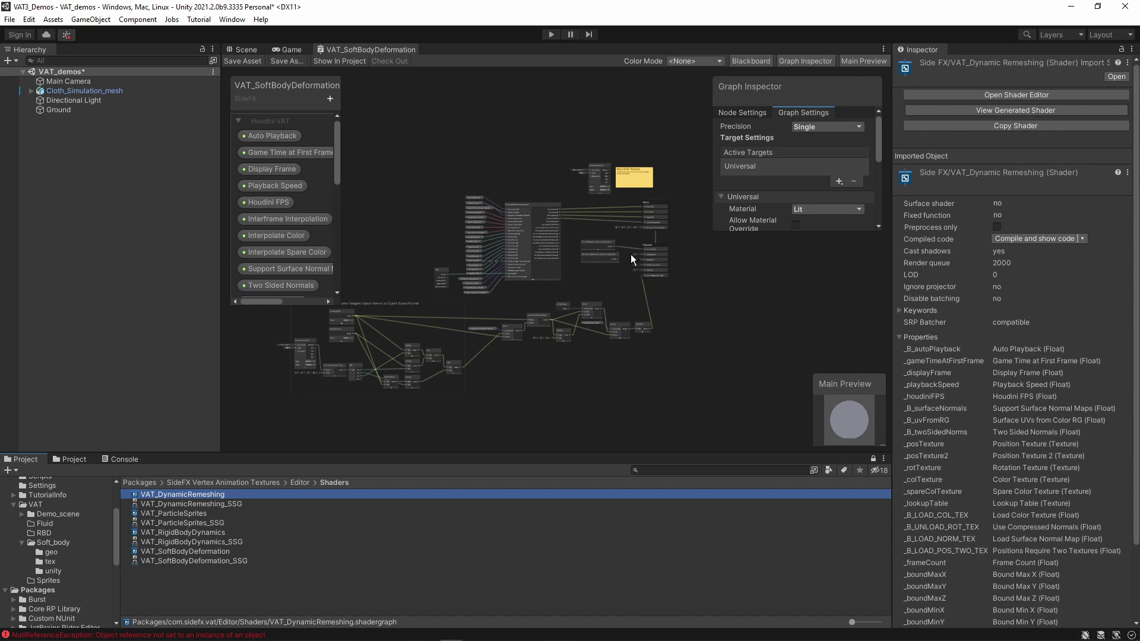
- Select the VAT_SoftBodyDeformation_SSG subgraph node and examine its inputs and its output connections to the master stack
scroll(643, 238, up, 5)
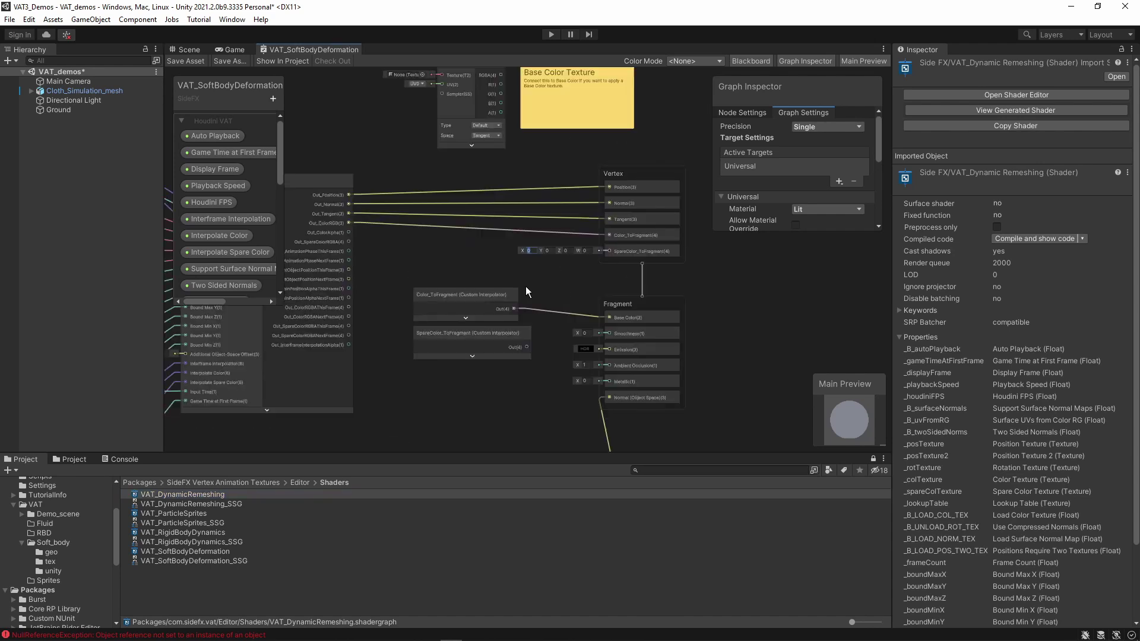
middle_drag(419, 244, 371, 240)
middle_drag(351, 194, 518, 211)
scroll(434, 223, up, 1)
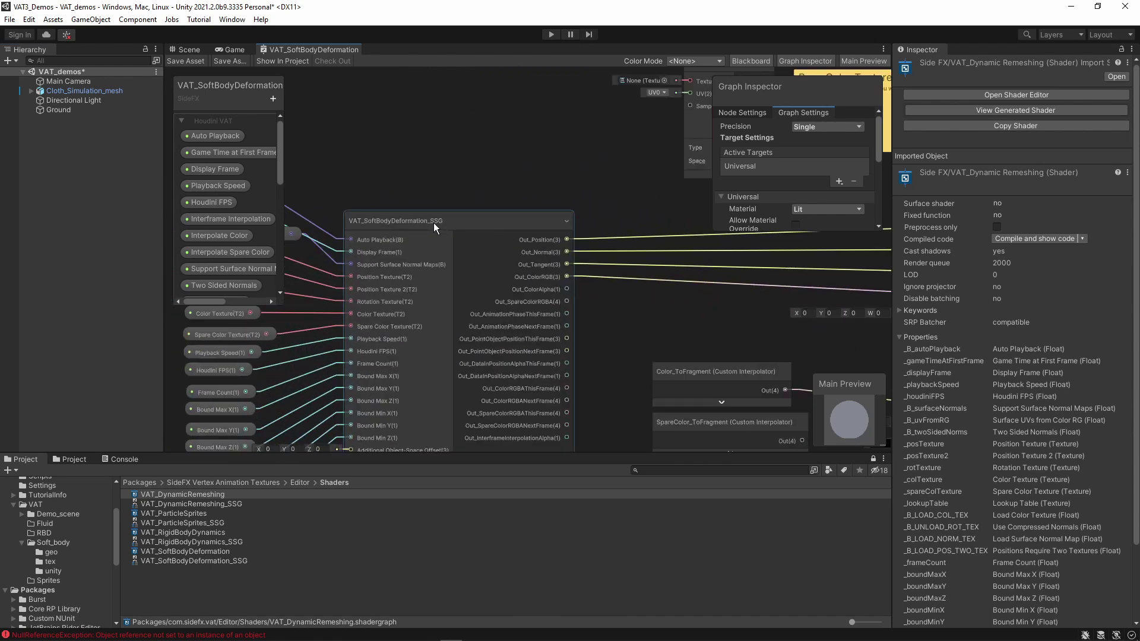
click(432, 221)
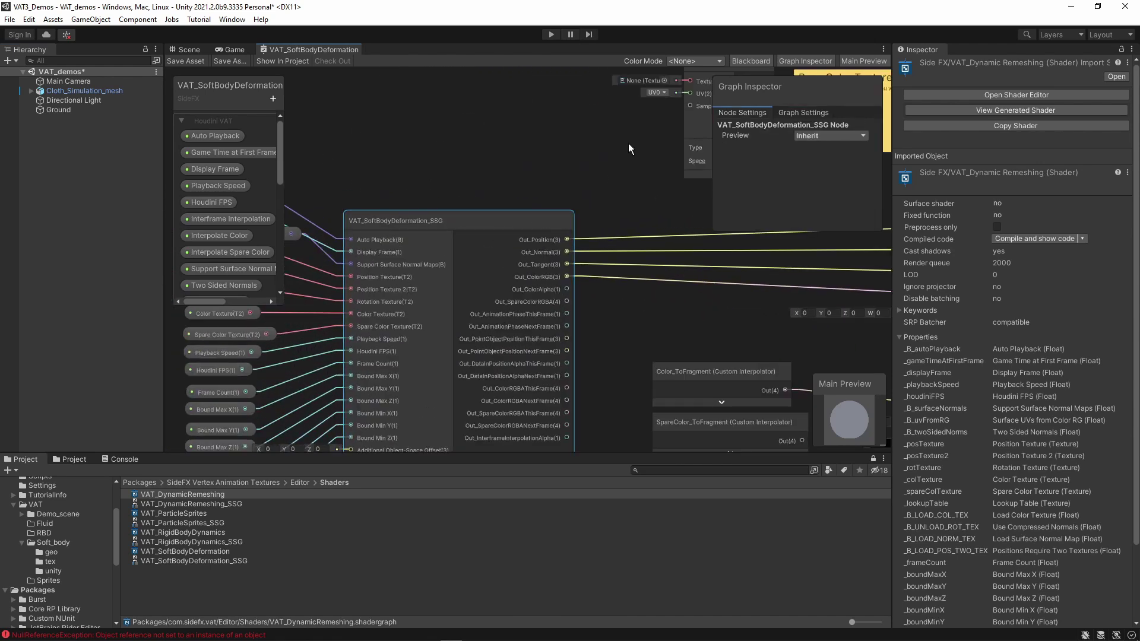
scroll(558, 169, down, 1)
middle_drag(558, 169, 370, 164)
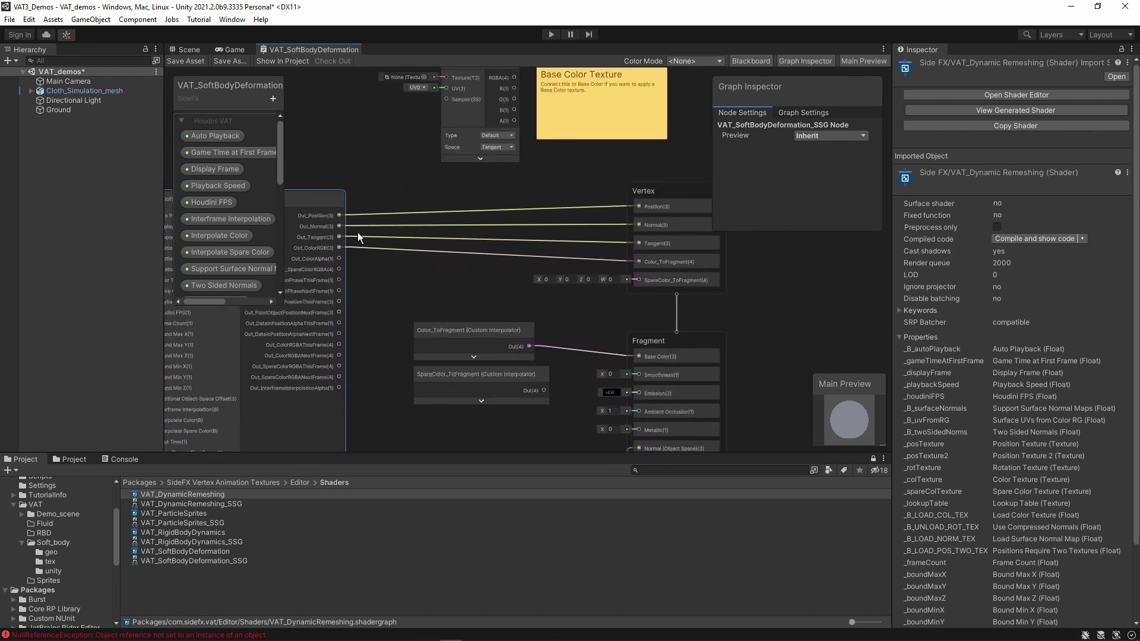
- Select the Vertex context of the master stack and examine the Vertex and Fragment blocks with their incoming connections
click(664, 191)
middle_drag(650, 178, 576, 127)
middle_drag(479, 219, 548, 230)
scroll(601, 258, up, 3)
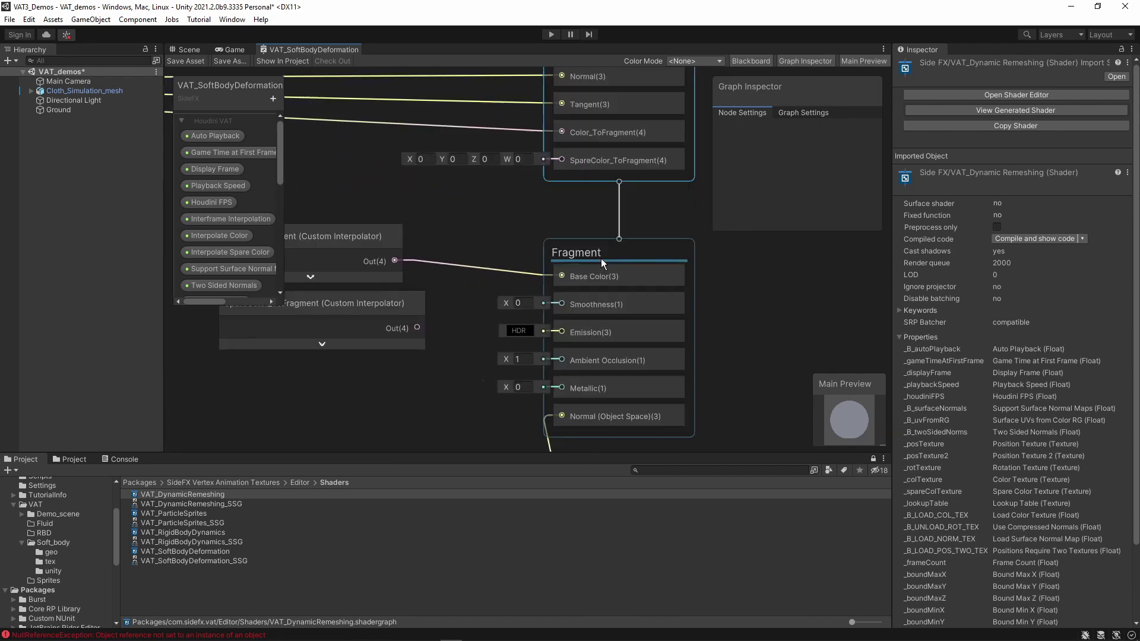
scroll(619, 279, down, 6)
- Select the Color_ToFragment custom interpolator node and examine its settings and its connection to the fragment Base Color
click(433, 268)
scroll(390, 249, up, 7)
drag(389, 248, 391, 233)
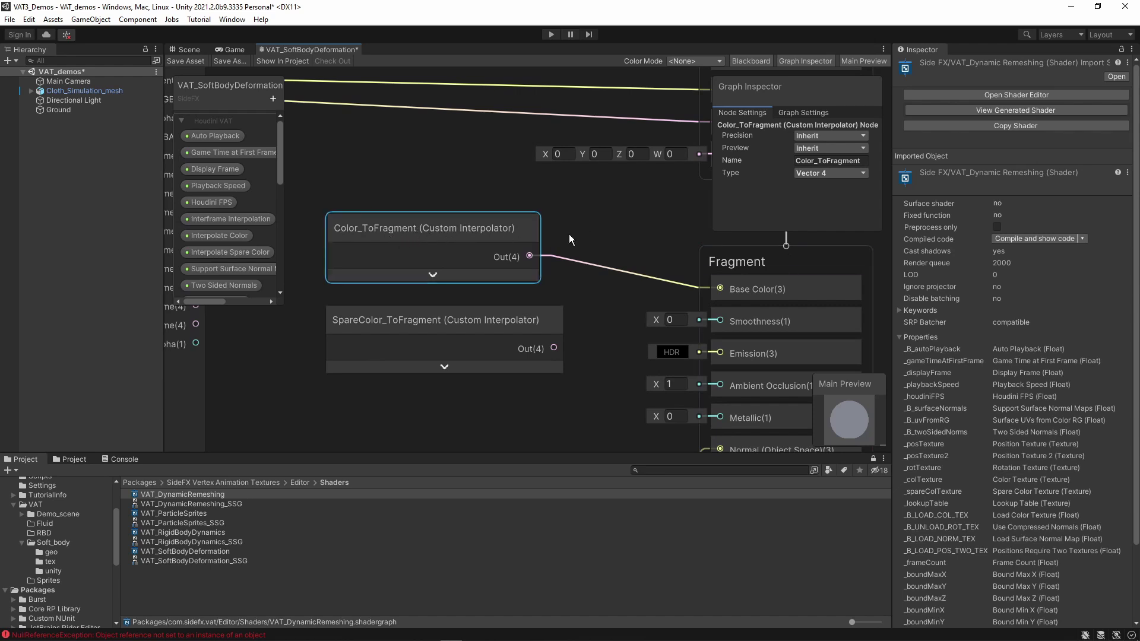
middle_drag(647, 233, 654, 297)
scroll(652, 326, down, 3)
middle_drag(629, 340, 598, 363)
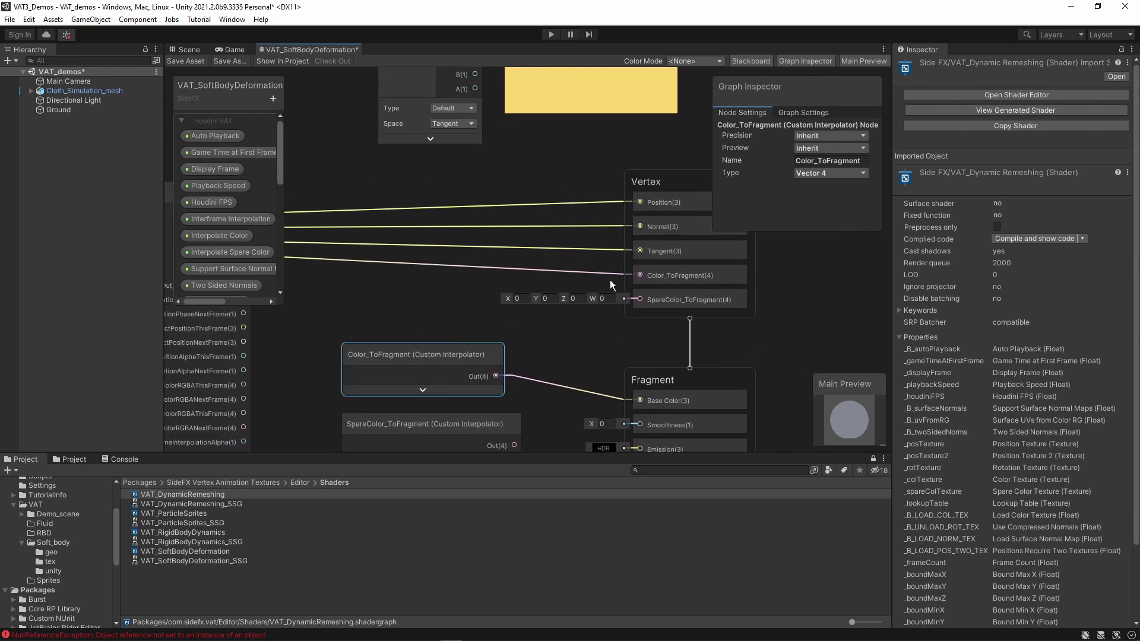
- Select the Color_ToFragment block in the Vertex context and examine its custom interpolator settings
click(664, 276)
scroll(575, 358, down, 2)
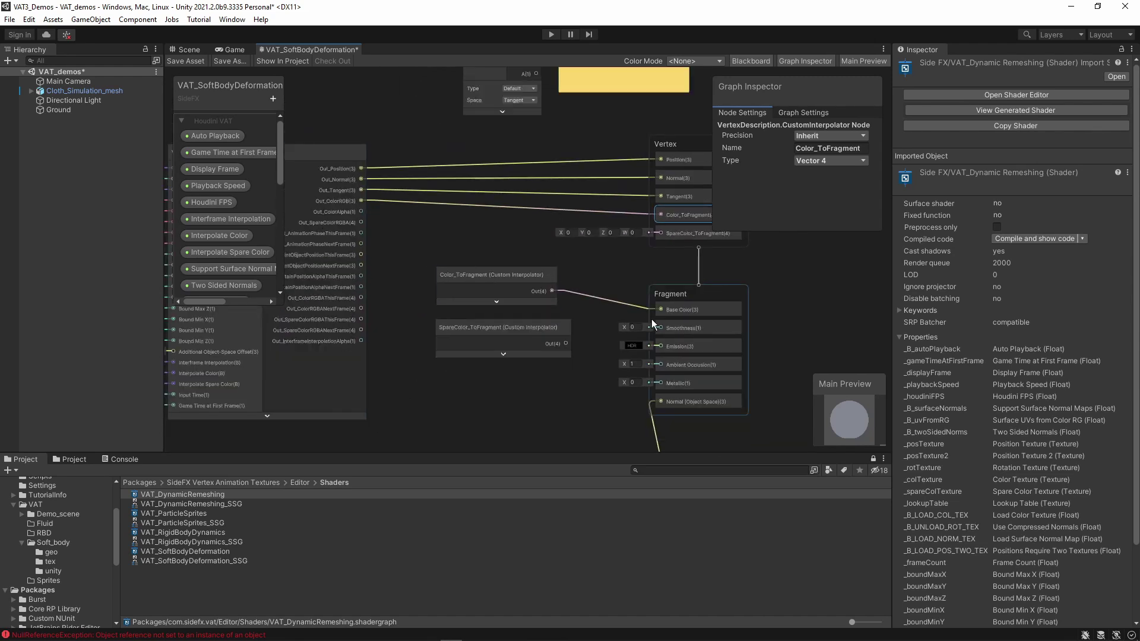
middle_drag(635, 272, 550, 301)
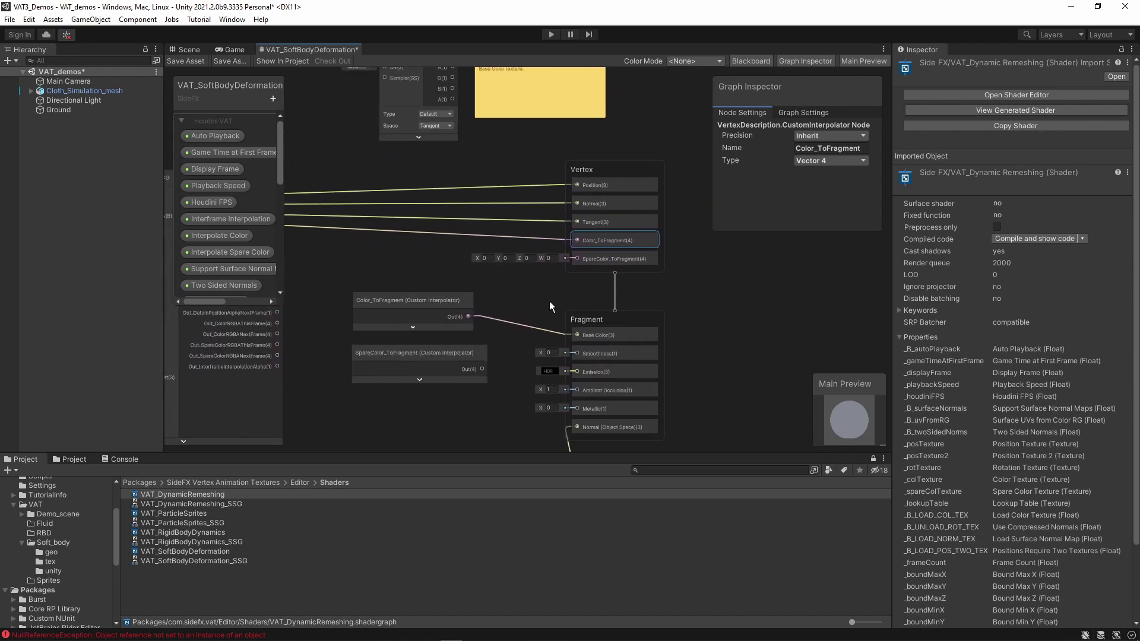
- Move the Color_ToFragment custom interpolator node slightly down, closer to the SpareColor_ToFragment node, and clear the selection
mouse_move(412, 303)
mouse_down()
mouse_move(418, 277)
mouse_move(416, 301)
mouse_up()
click(385, 180)
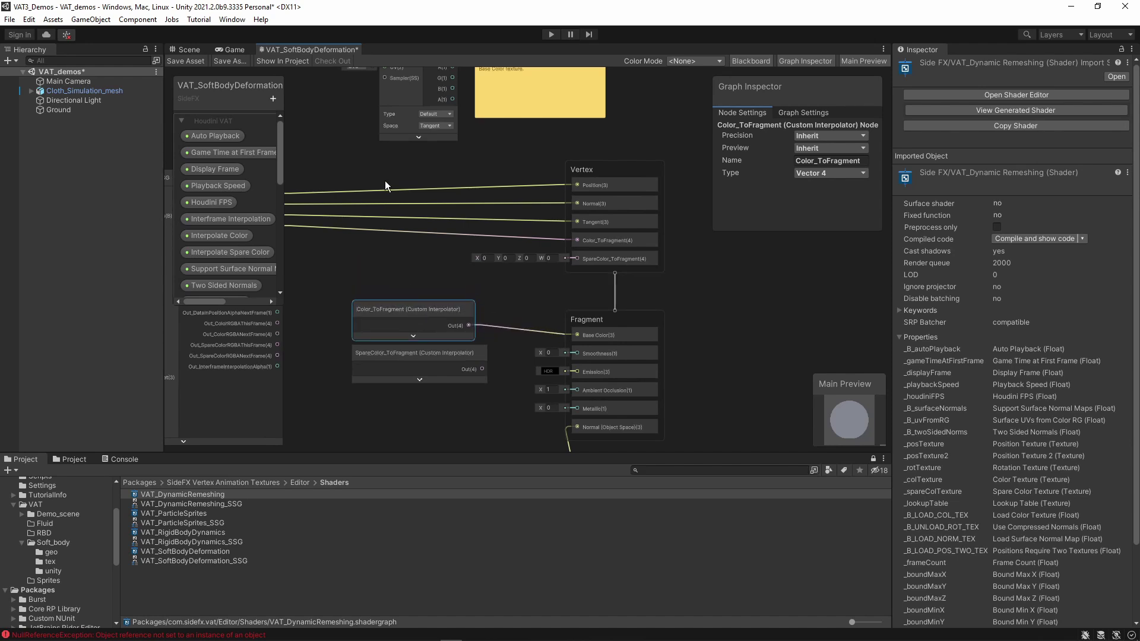
scroll(424, 239, down, 2)
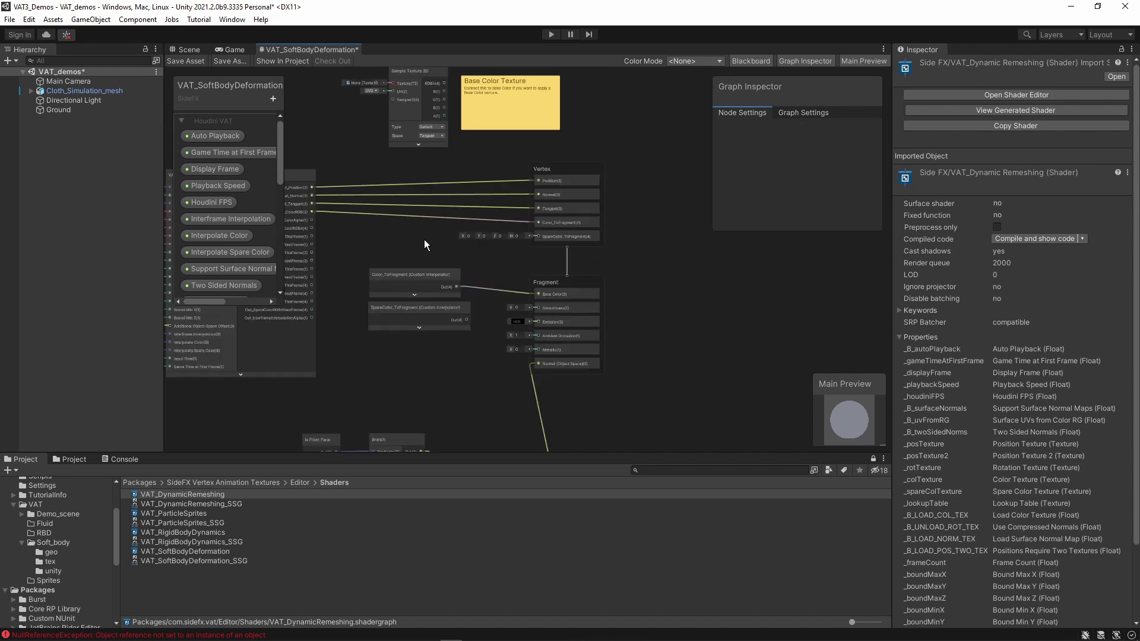
scroll(423, 239, down, 1)
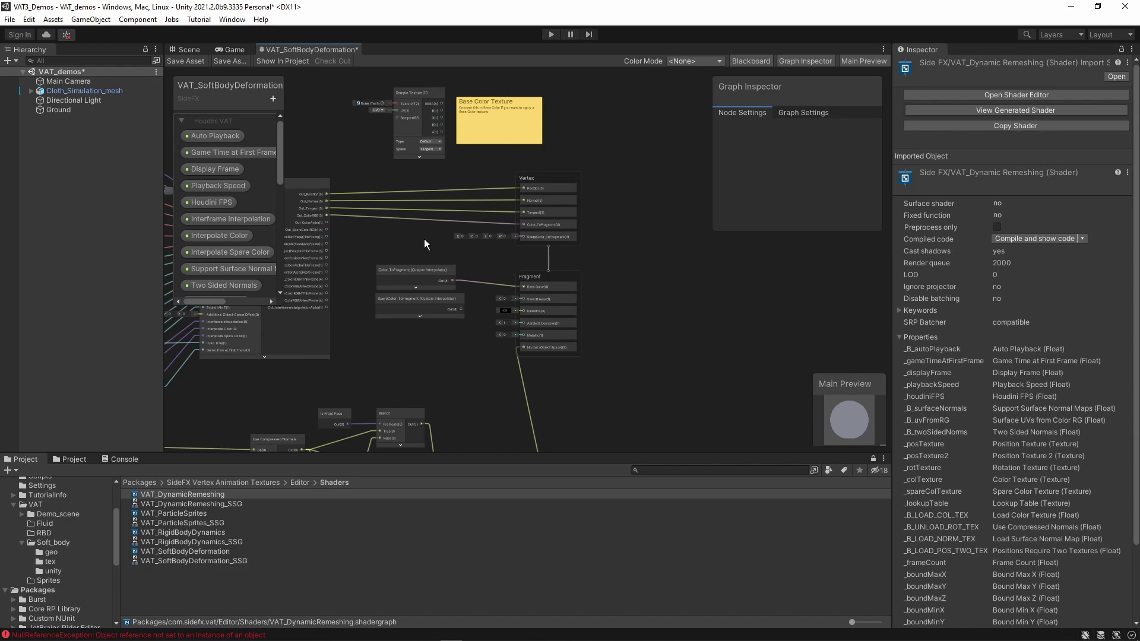